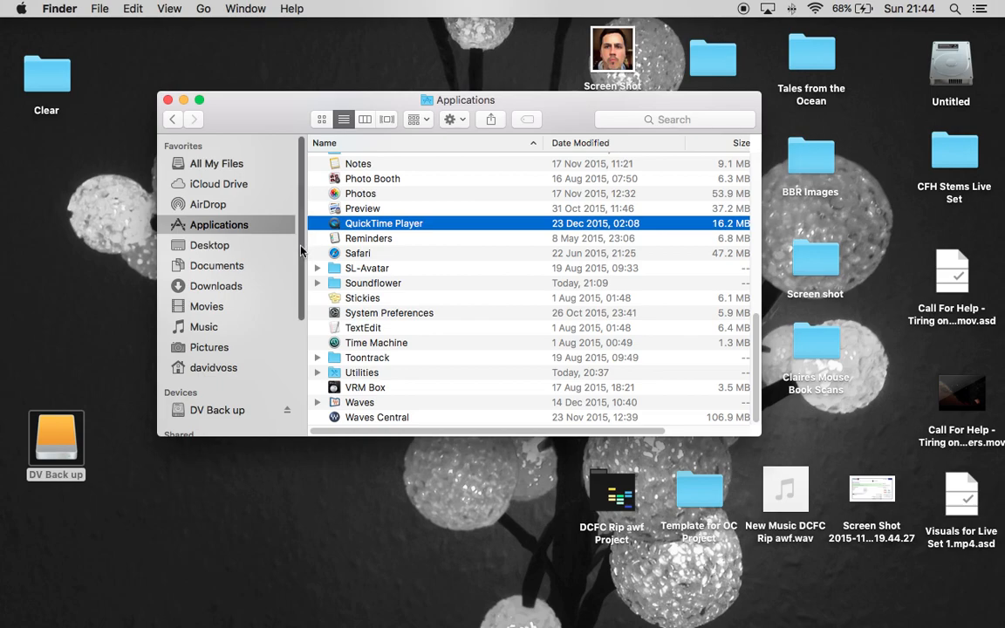
# Switch to Ableton Live 9 Suite and look over the first audio stems in the arrangement
pyautogui.moveTo(2, 364)
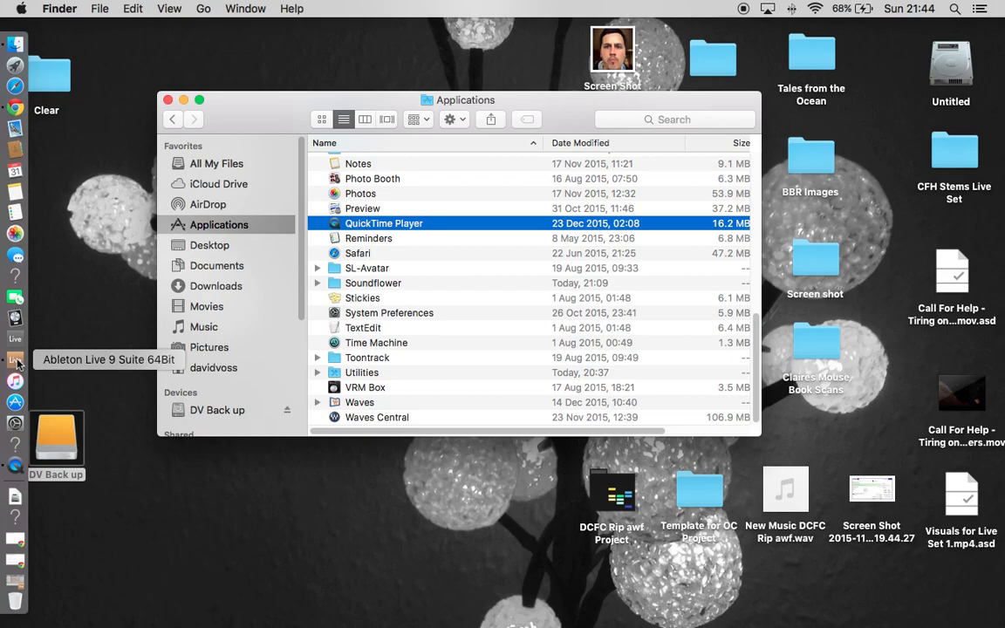
pyautogui.click(17, 361)
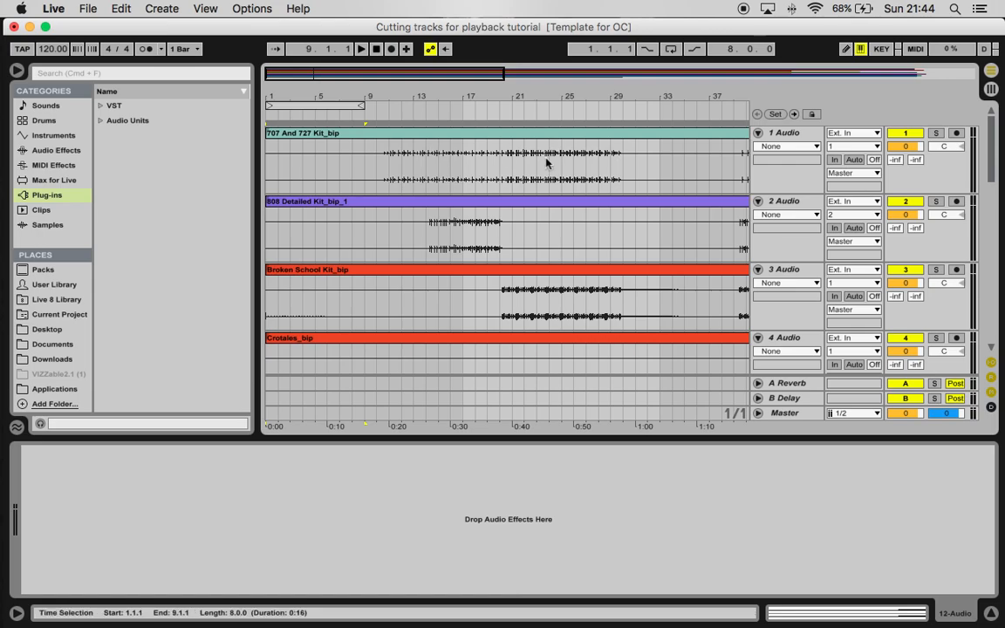
pyautogui.scroll(-8, 663, 312)
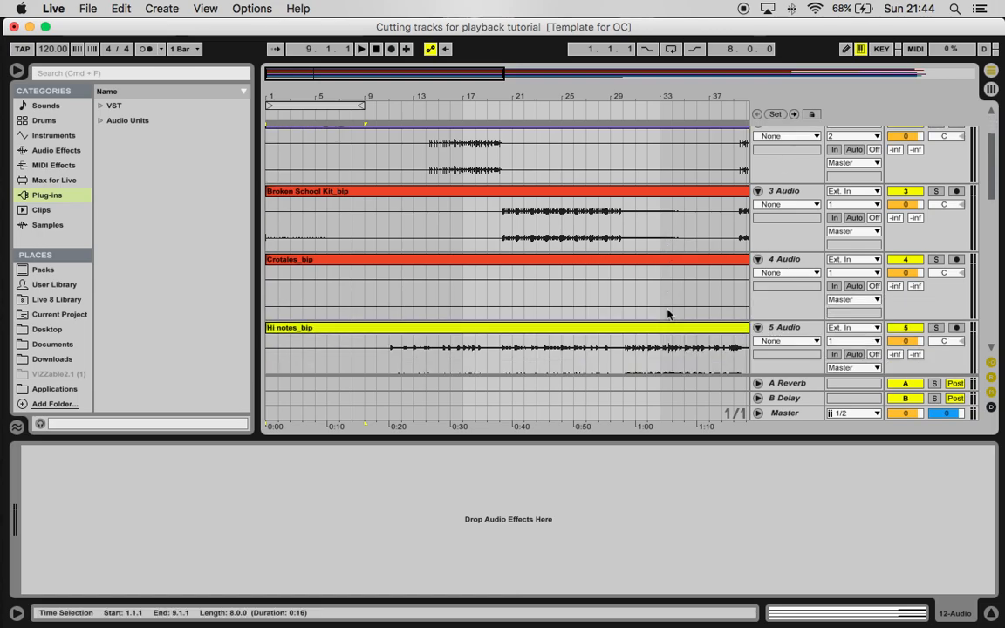
pyautogui.scroll(-3, 660, 310)
pyautogui.scroll(10, 660, 309)
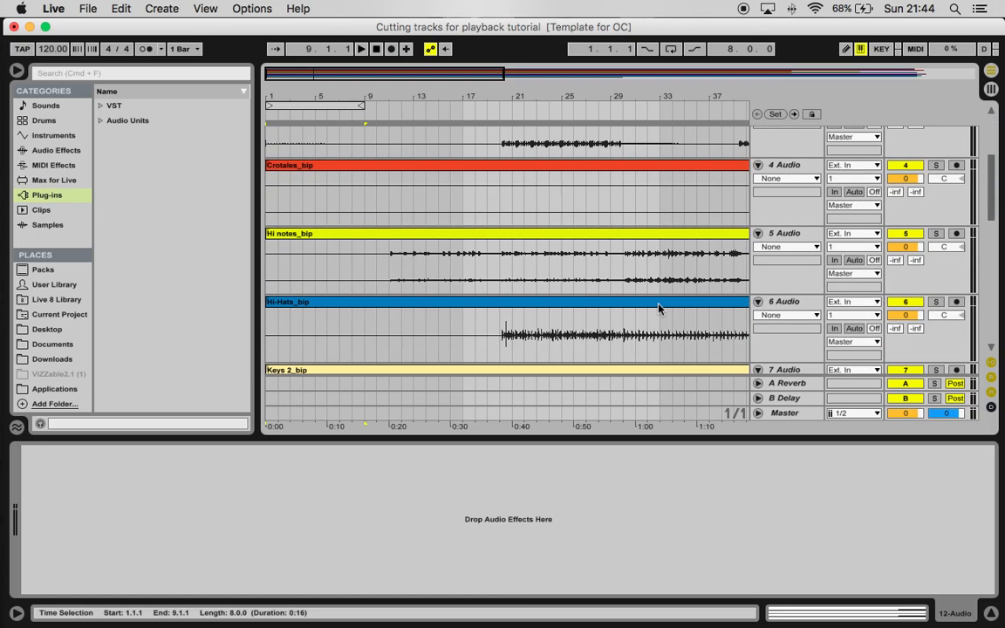
# Play the arrangement from the start, jump ahead to about bar 10 to hear the next part, and stop playback
pyautogui.click(360, 49)
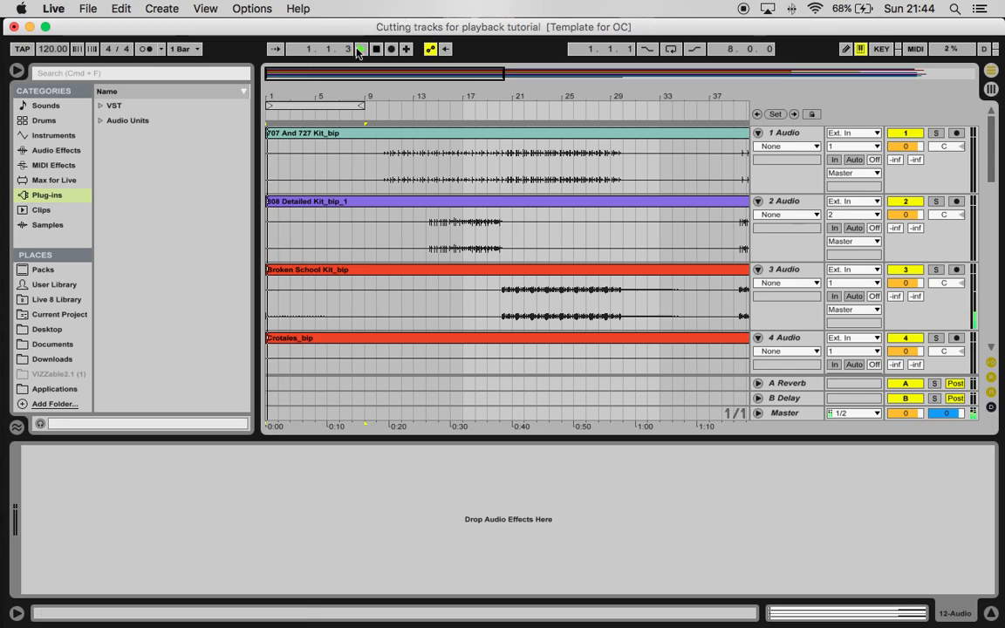
pyautogui.scroll(-3, 368, 187)
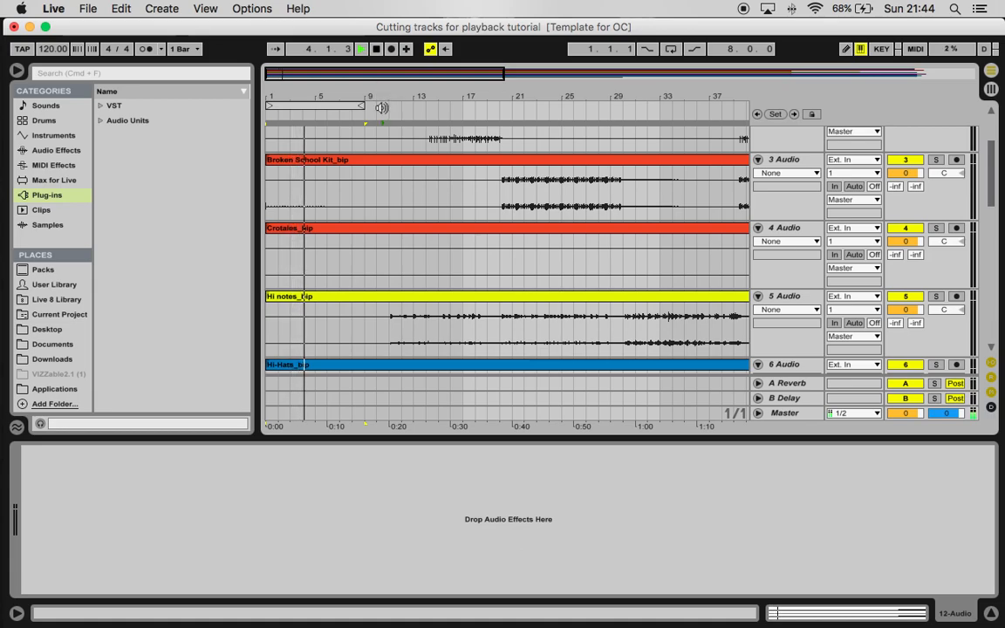
pyautogui.click(382, 106)
pyautogui.scroll(3, 385, 197)
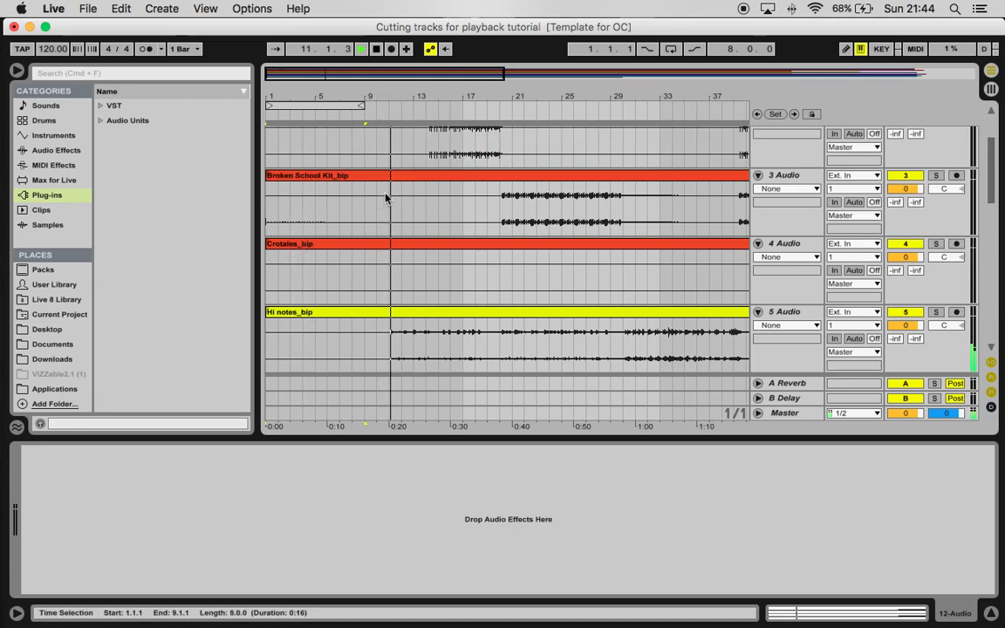
pyautogui.scroll(2, 385, 197)
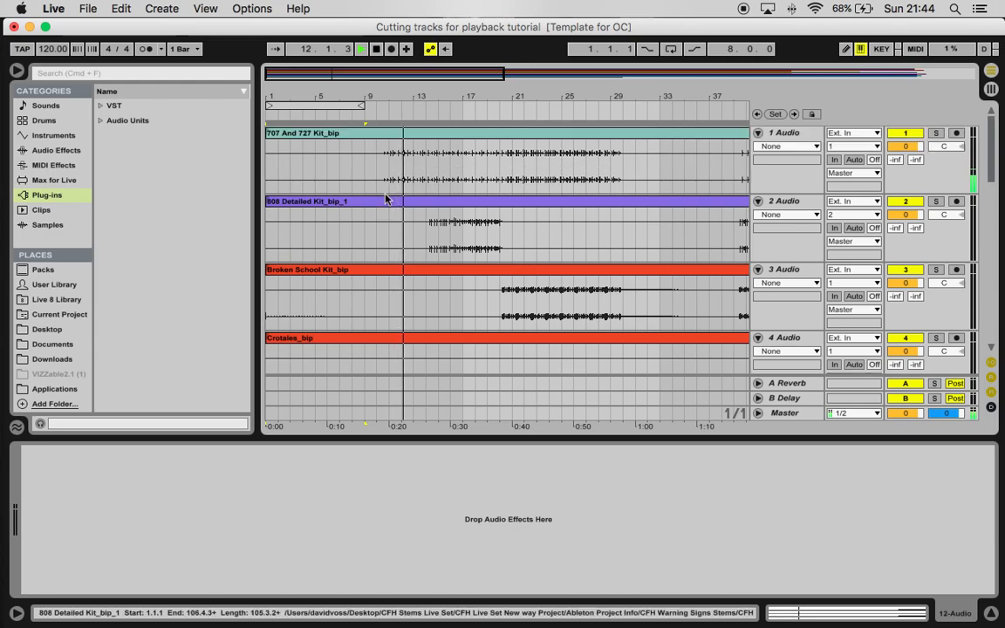
pyautogui.press('space')
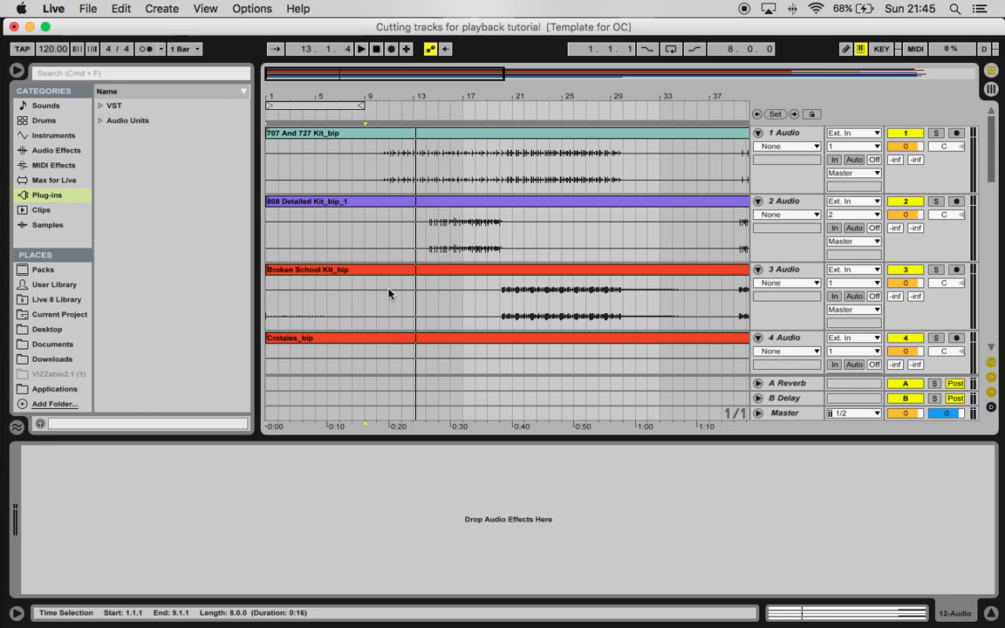
# Look through all the audio stems, and compare Session View with Arrangement View, ending in Arrangement View
pyautogui.scroll(-10, 392, 272)
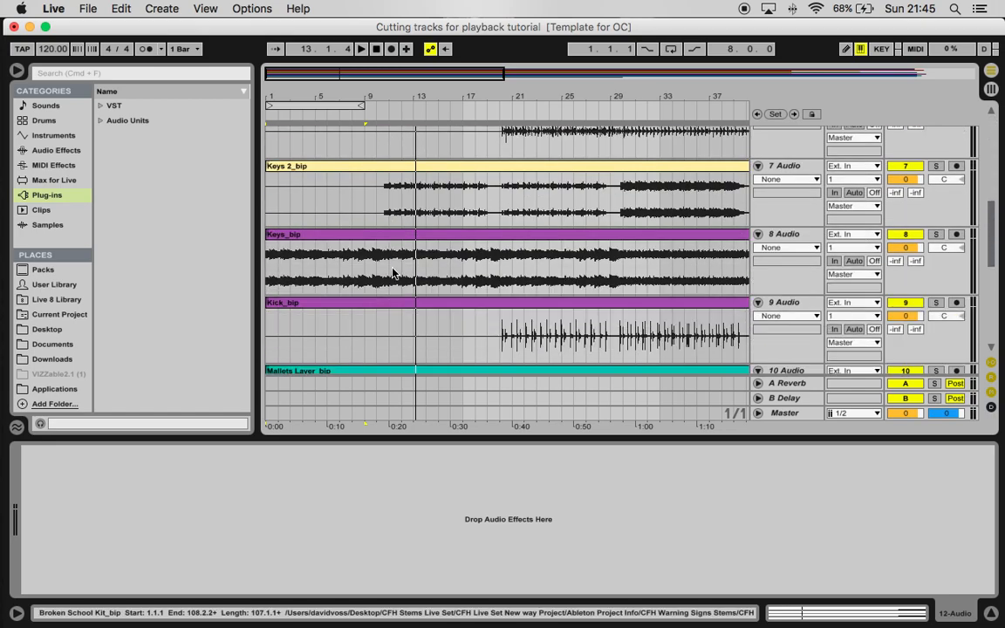
pyautogui.scroll(-2, 392, 273)
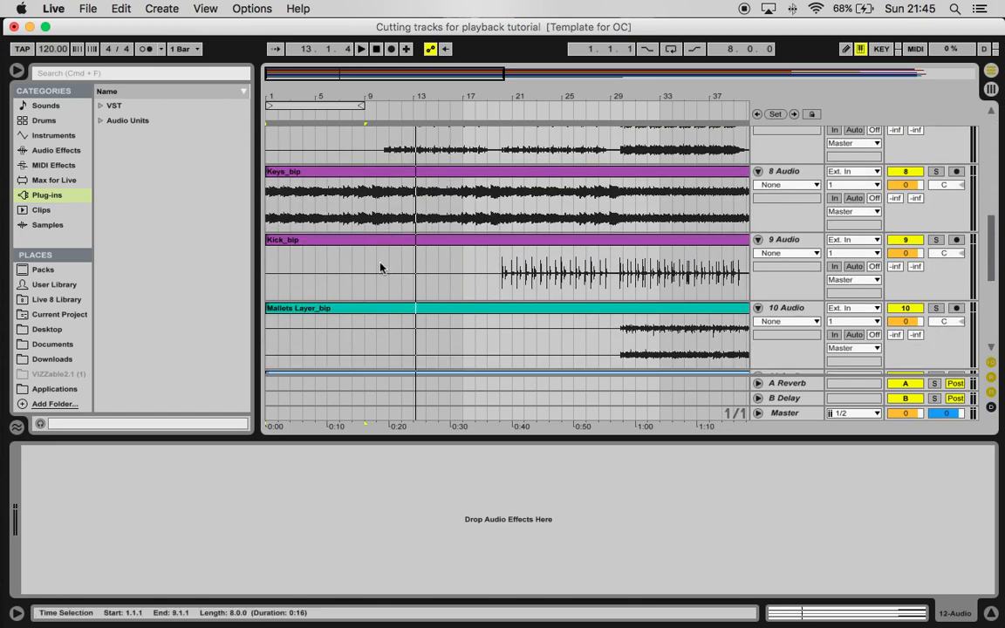
pyautogui.scroll(-7, 384, 270)
pyautogui.scroll(4, 385, 271)
pyautogui.scroll(12, 383, 262)
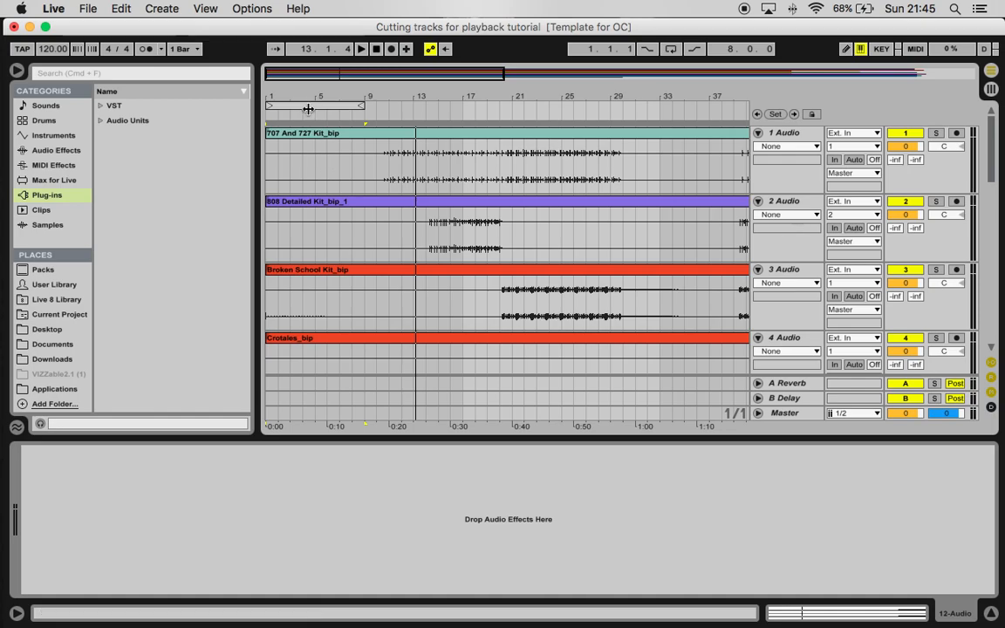
pyautogui.press('Tab')
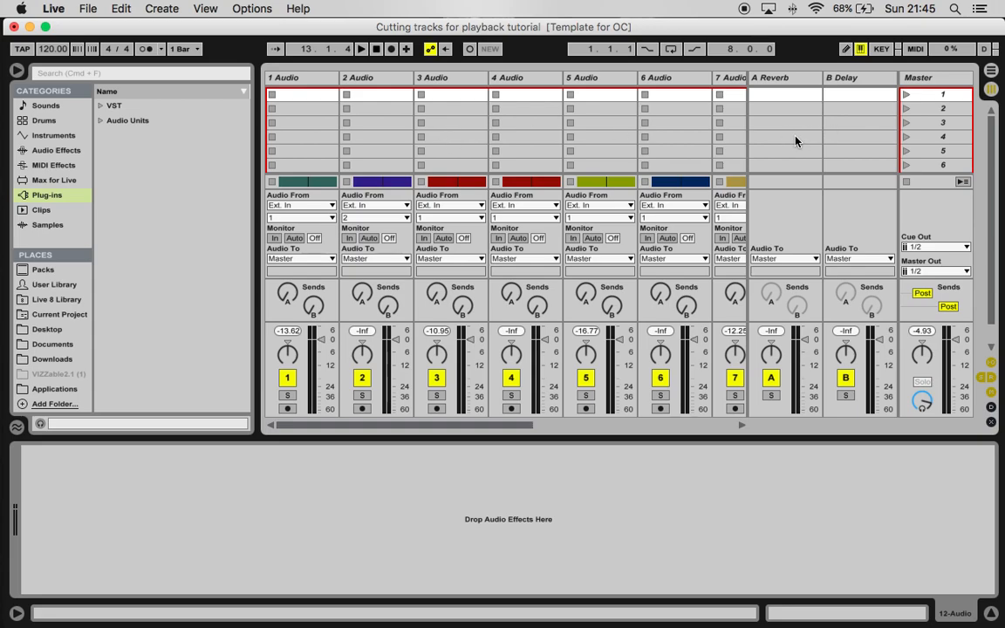
pyautogui.click(995, 76)
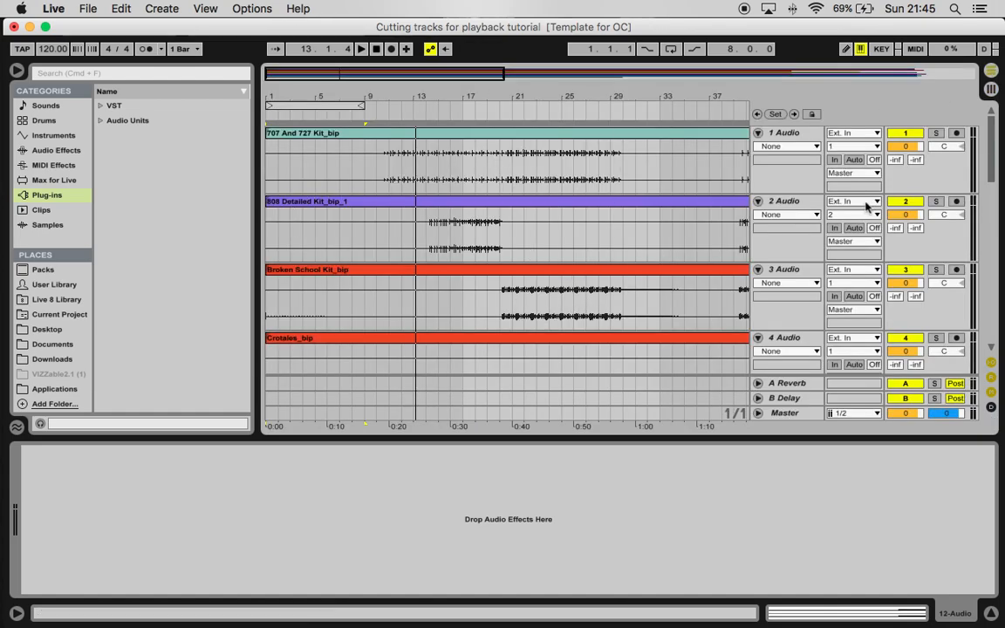
pyautogui.click(991, 90)
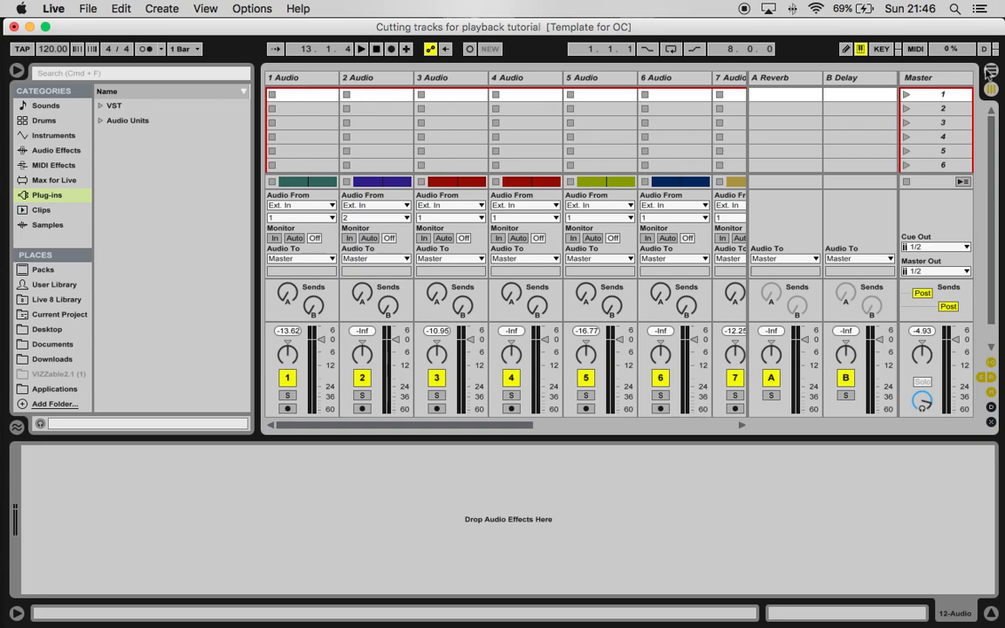
pyautogui.press('Tab')
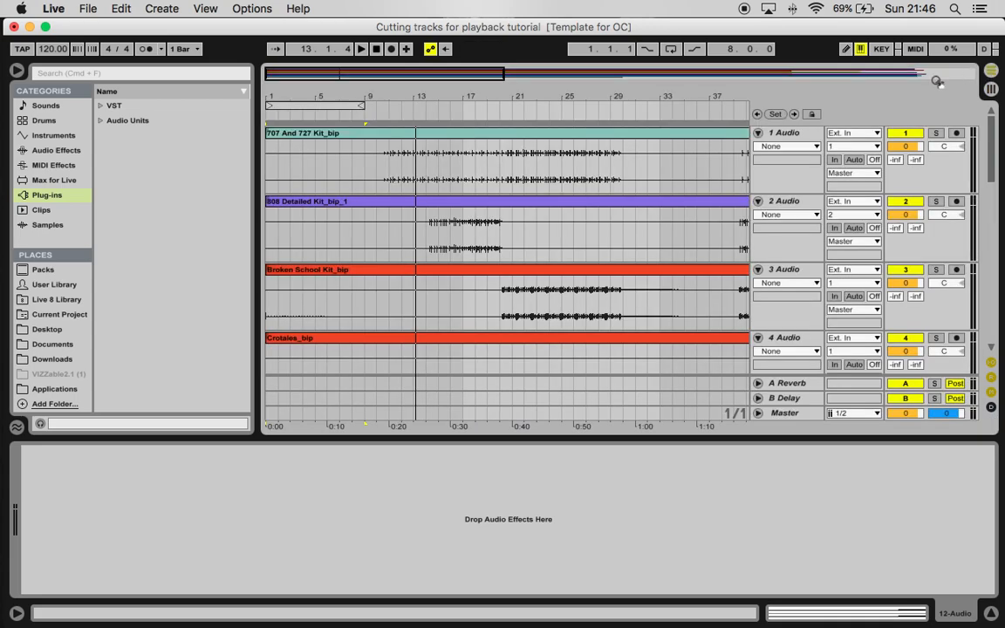
# Select the loop's time range from bar 1 to bar 9 and check that it spans every audio track
pyautogui.click(321, 105)
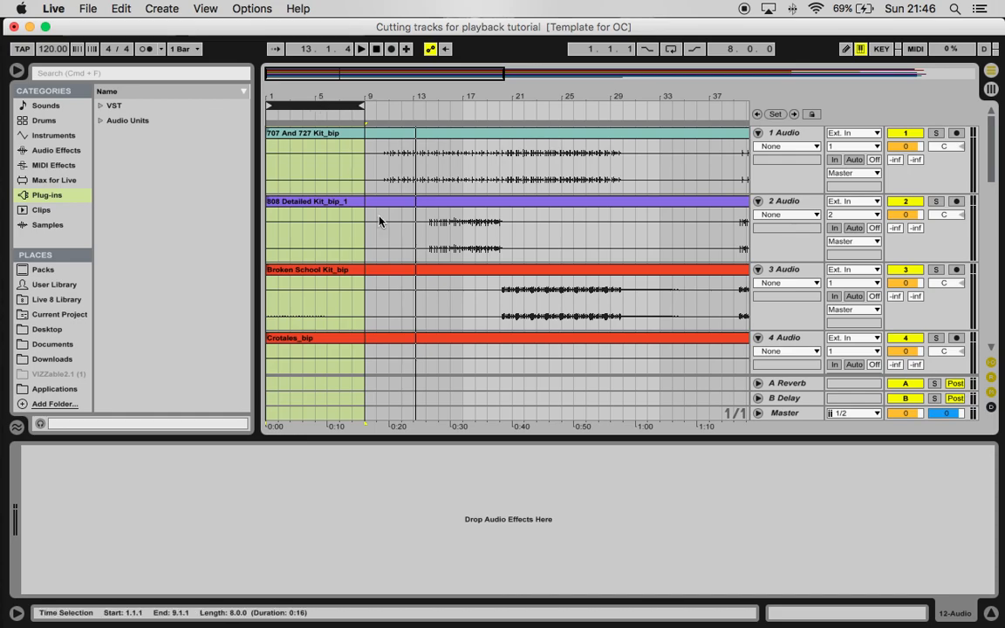
pyautogui.scroll(-5, 384, 235)
pyautogui.scroll(-8, 390, 246)
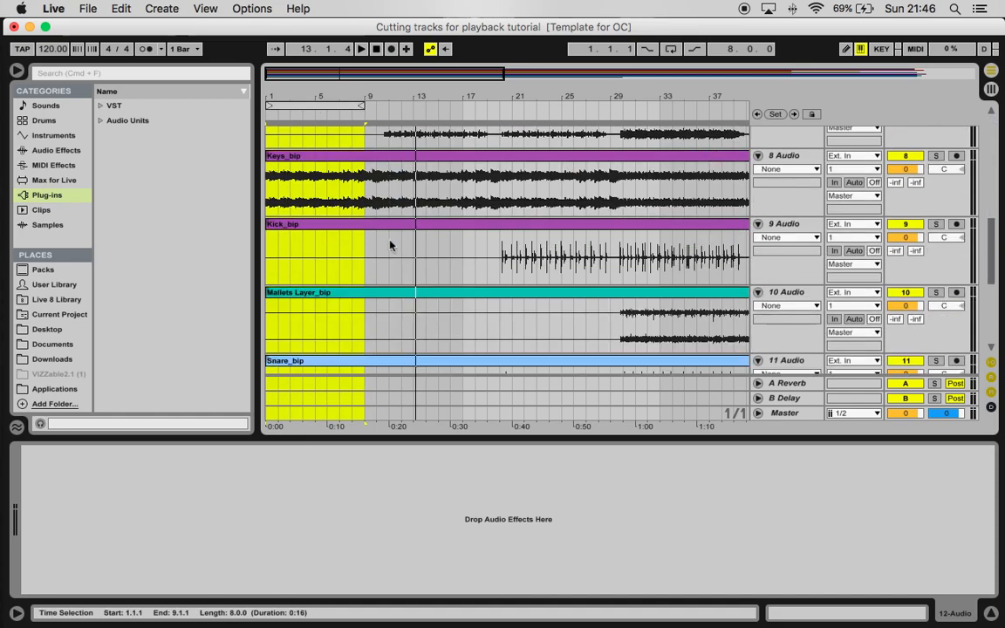
pyautogui.scroll(14, 390, 246)
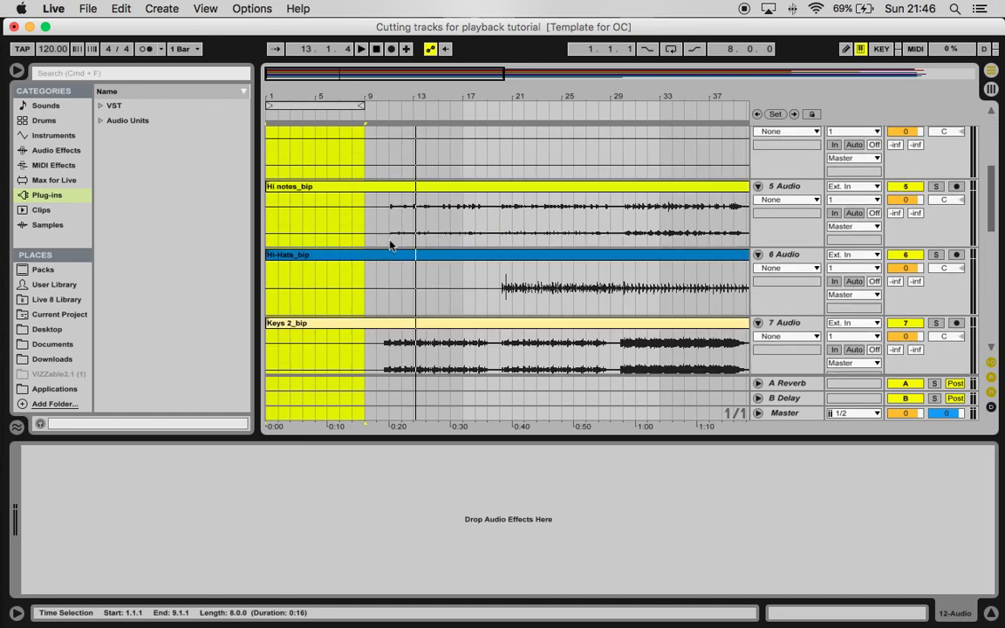
pyautogui.click(315, 106)
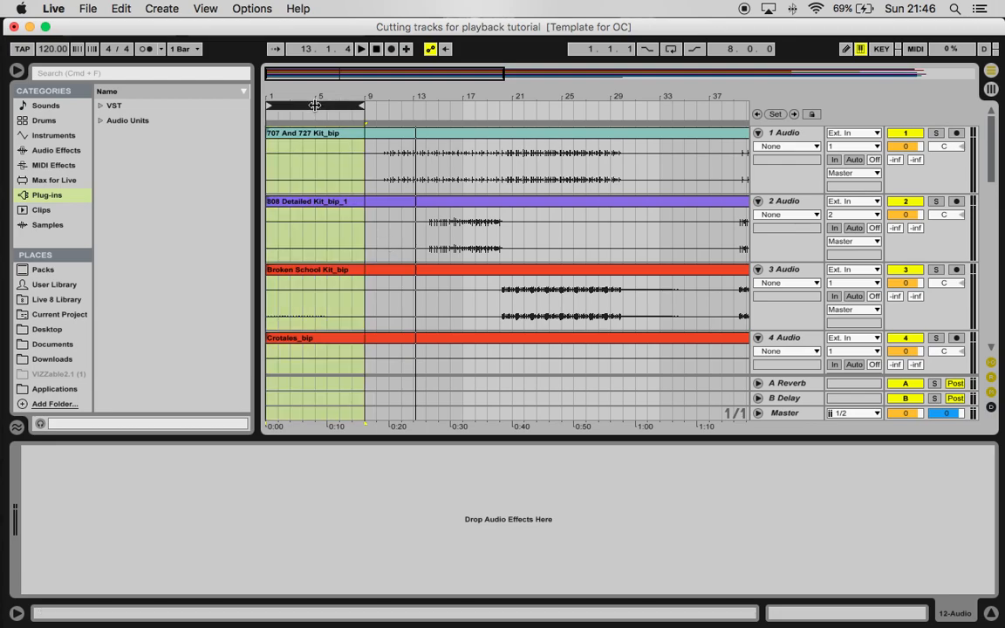
pyautogui.click(315, 106)
pyautogui.scroll(-5, 332, 236)
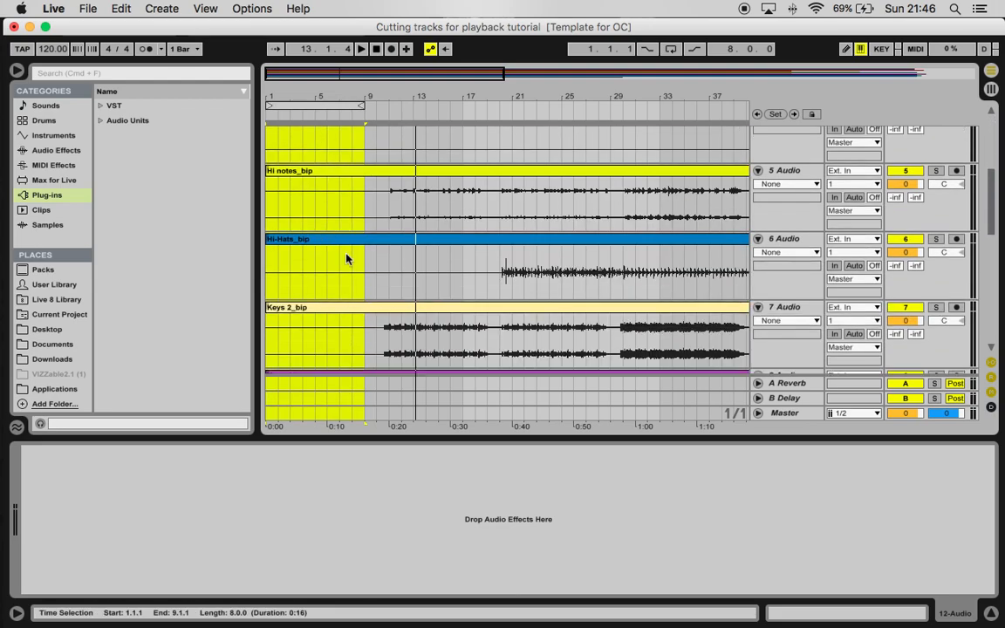
pyautogui.scroll(-3, 345, 349)
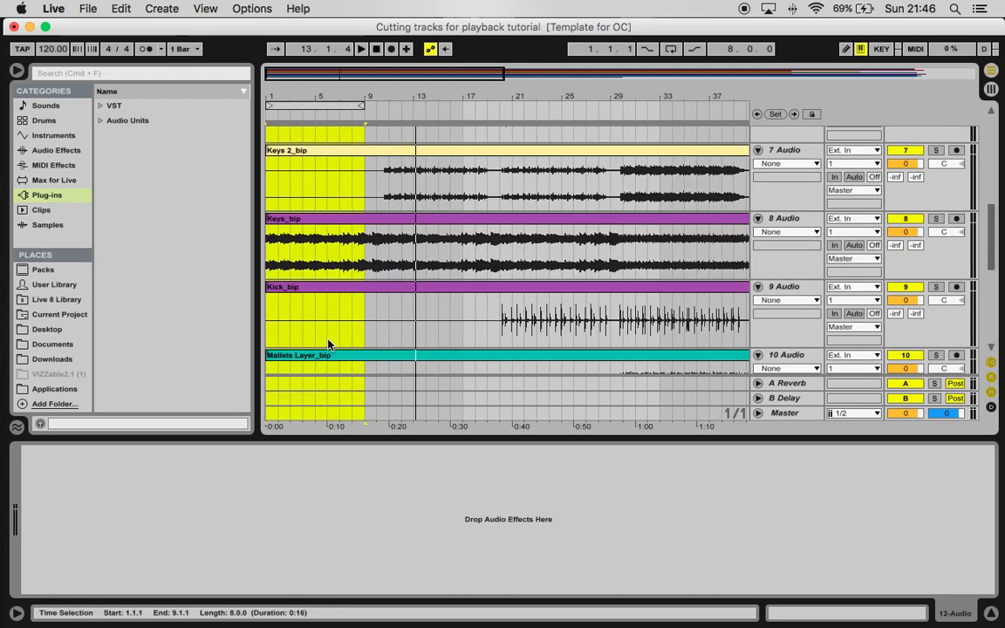
pyautogui.scroll(-3, 327, 340)
pyautogui.scroll(-3, 326, 314)
pyautogui.scroll(2, 323, 175)
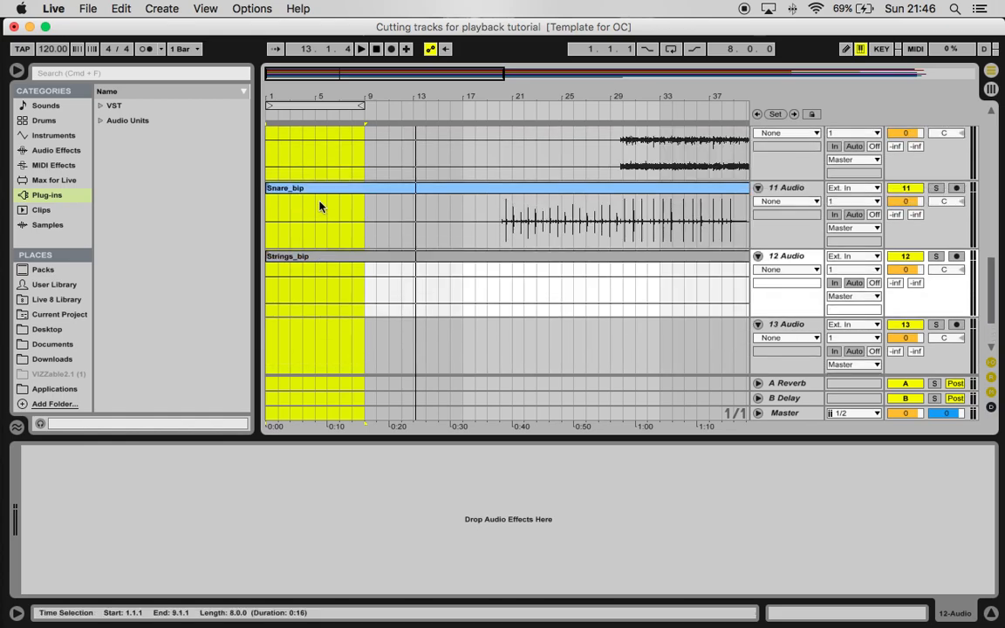
pyautogui.scroll(10, 319, 206)
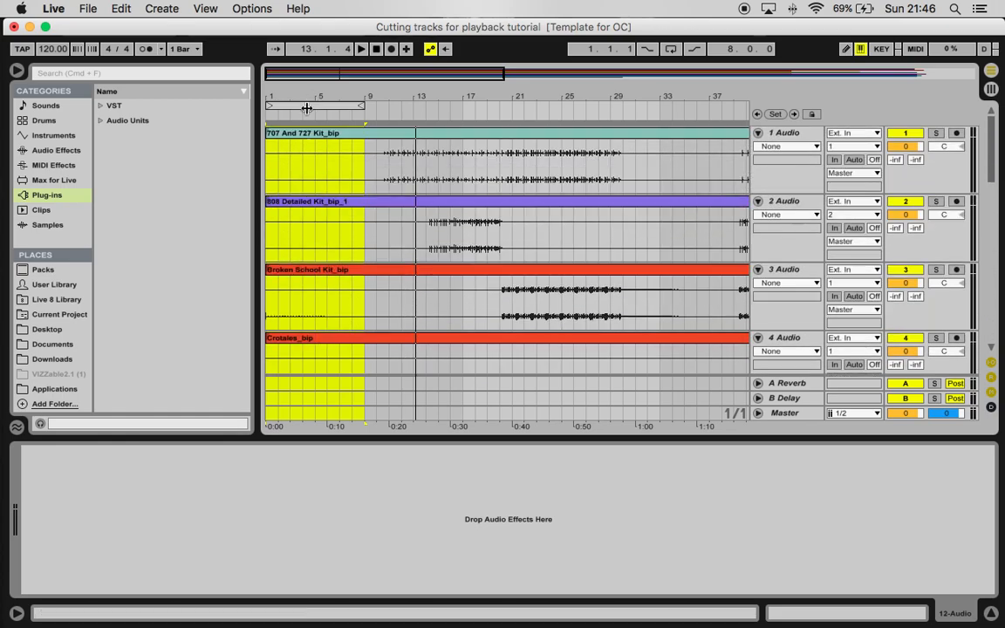
# Split the clips on all tracks at bar 9 using the loop's time selection, and check the cuts down the tracks
pyautogui.click(306, 107)
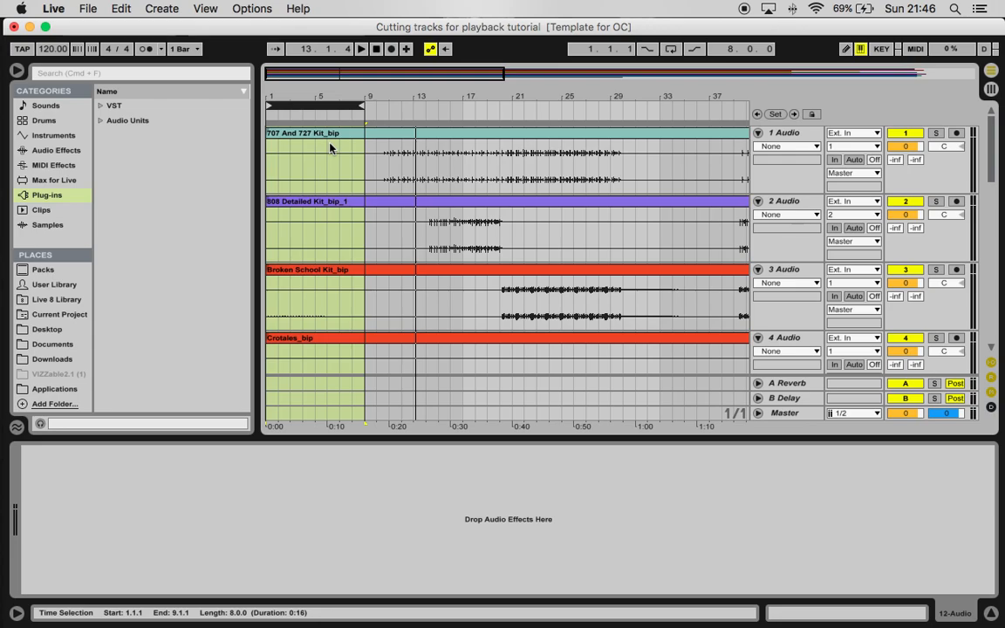
pyautogui.press('super+e')
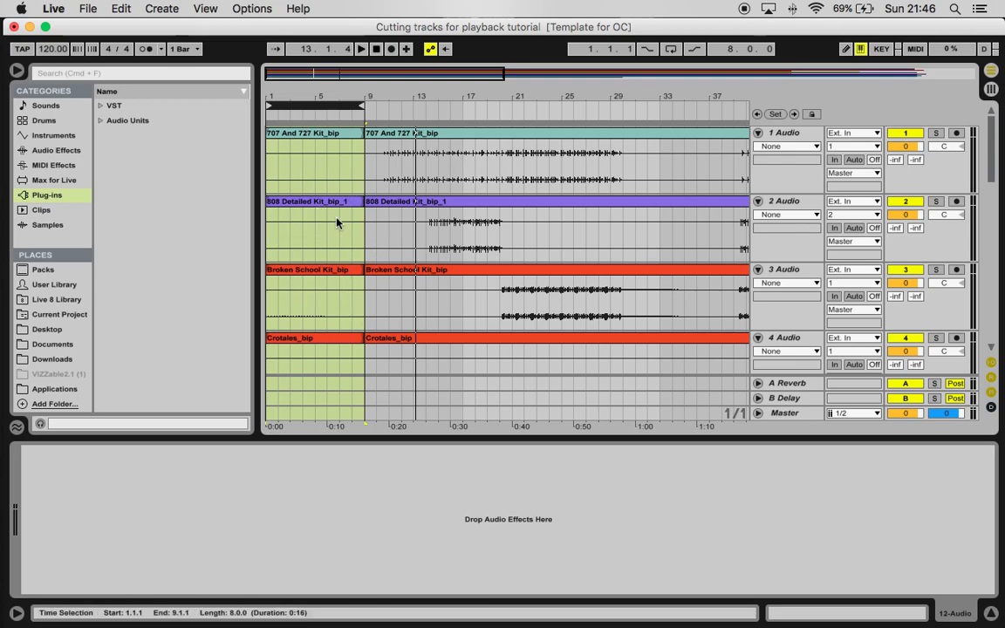
pyautogui.scroll(-5, 345, 304)
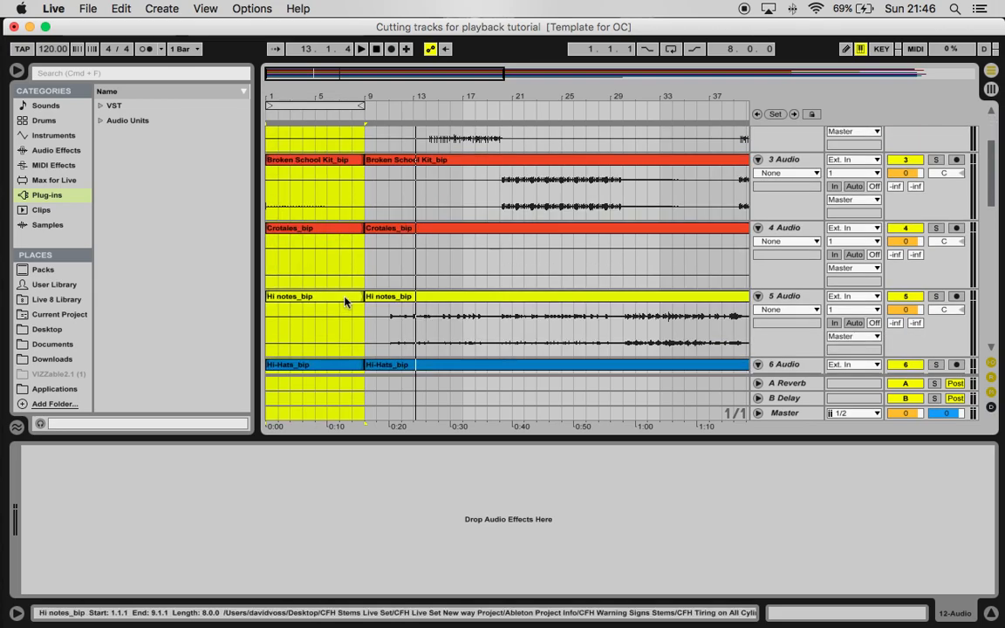
pyautogui.scroll(-6, 346, 303)
pyautogui.scroll(-4, 346, 303)
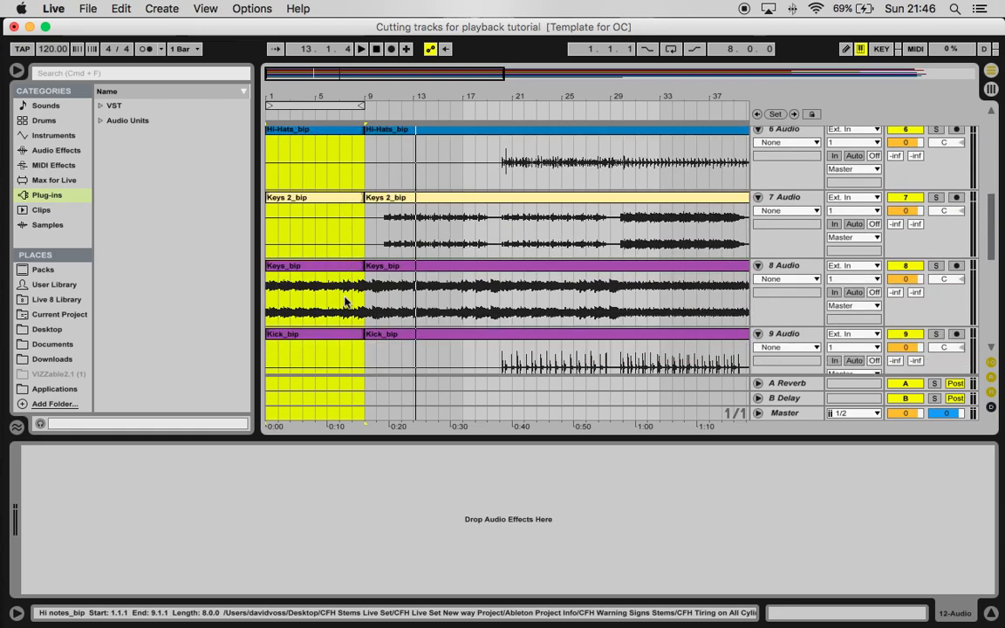
pyautogui.scroll(-1, 294, 268)
pyautogui.scroll(12, 294, 268)
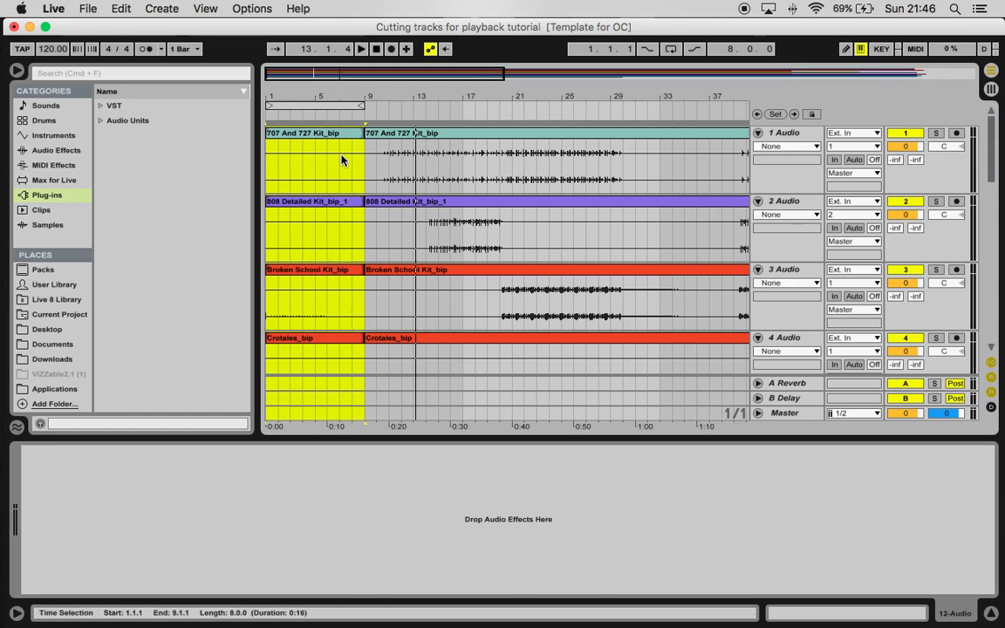
# Advance the eight-bar loop selection to bars 25–33, splitting the clips on all tracks at bars 17, 25 and 33
pyautogui.click(329, 106)
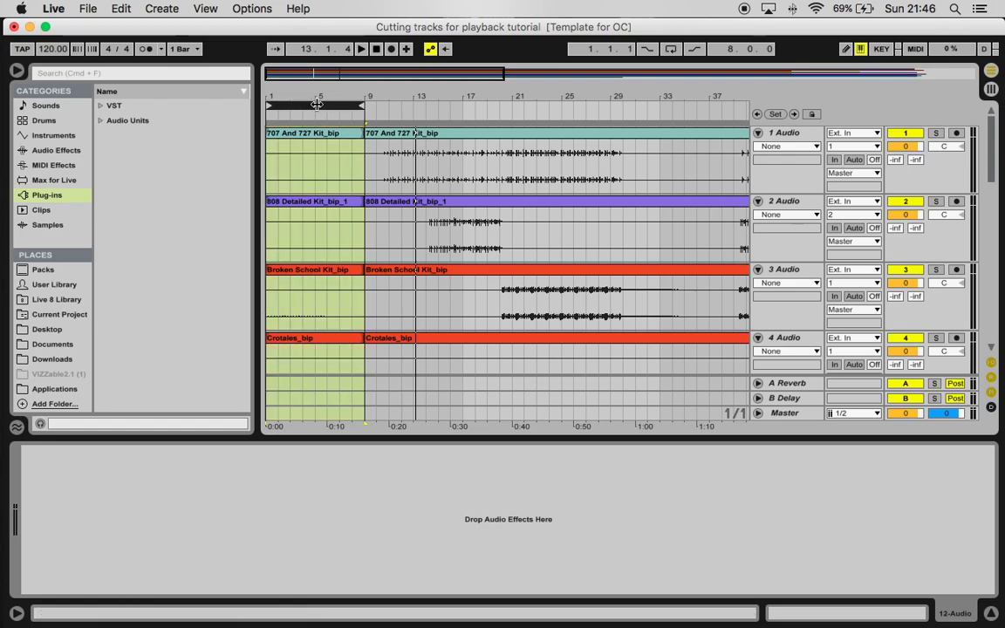
pyautogui.moveTo(317, 105); pyautogui.dragTo(425, 112)
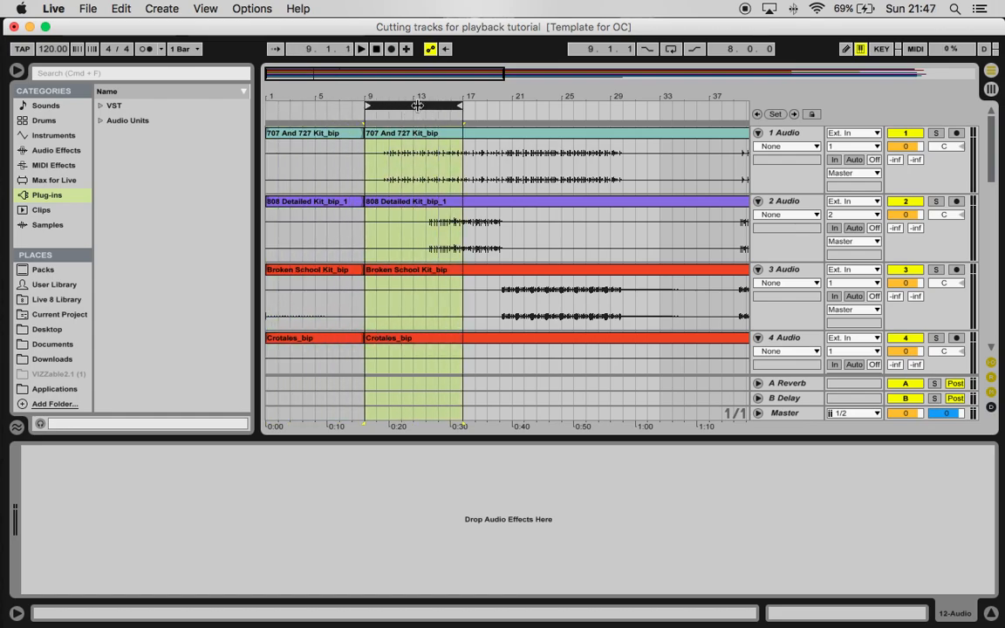
pyautogui.press('super+e')
pyautogui.moveTo(418, 105); pyautogui.dragTo(600, 105)
pyautogui.press('super+e')
pyautogui.press('super+e')
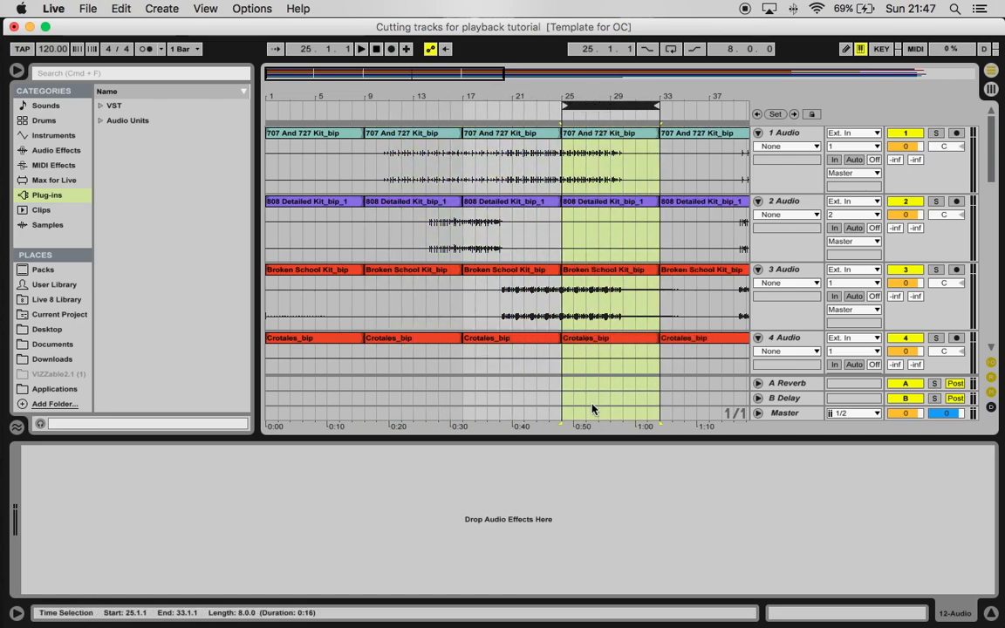
# Advance the eight-bar loop selection to bars 41–49, splitting the clips on all tracks at bar 41
pyautogui.moveTo(458, 75); pyautogui.dragTo(576, 77)
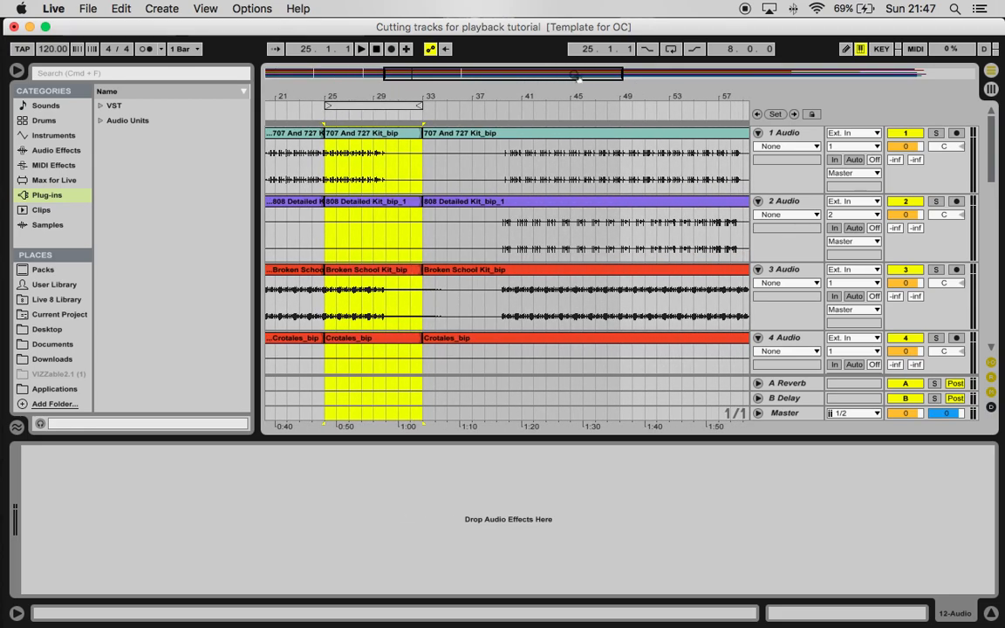
pyautogui.click(373, 105)
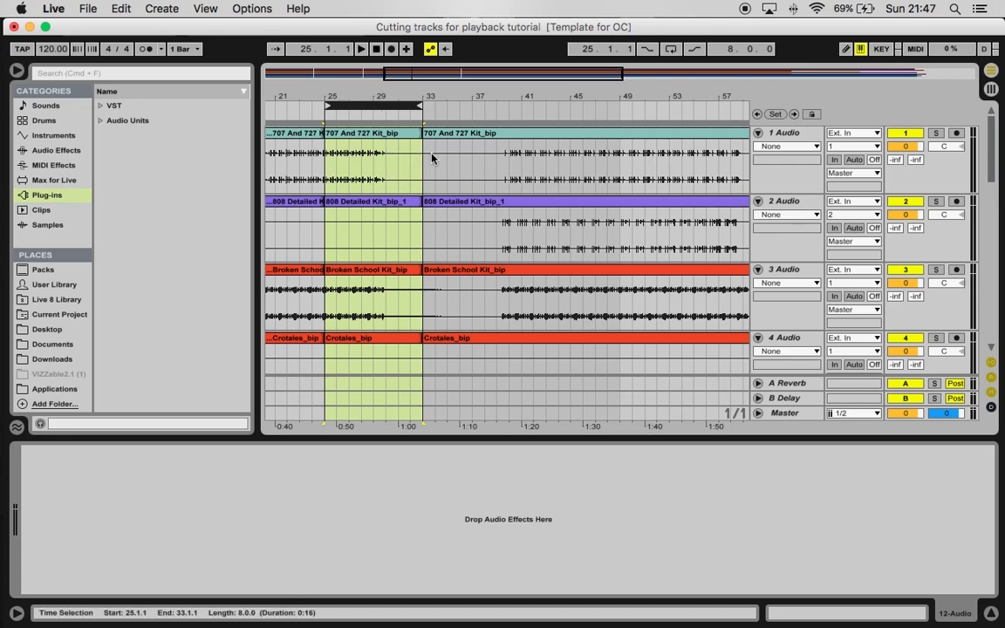
pyautogui.moveTo(386, 104); pyautogui.dragTo(581, 110)
pyautogui.press('super+e')
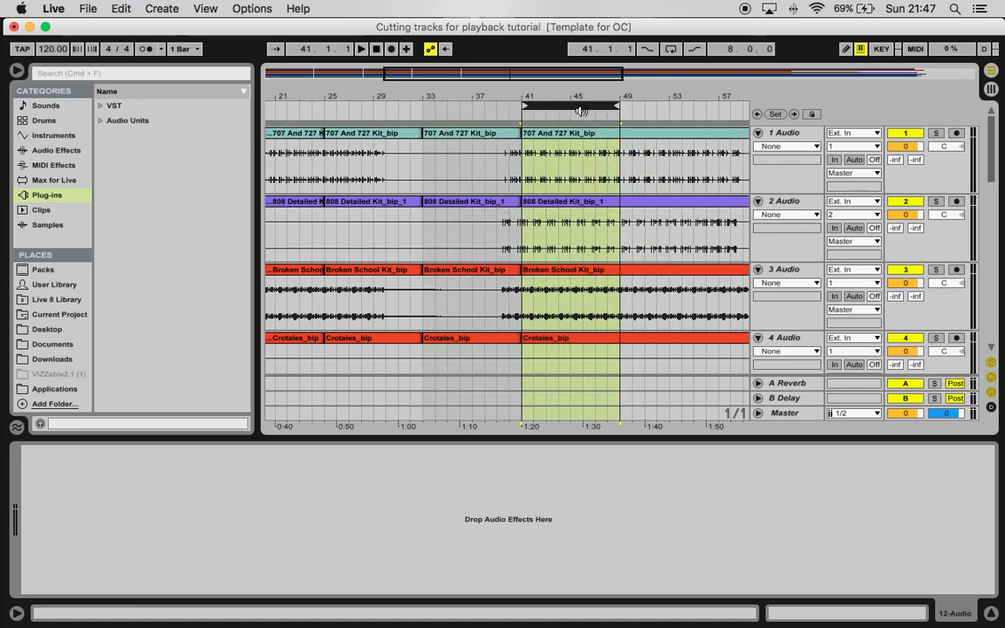
# Advance the eight-bar loop selection to bars 97–105, splitting the clips on all tracks every eight bars from bar 49 through bar 105
pyautogui.press('super+e')
pyautogui.moveTo(524, 71); pyautogui.dragTo(687, 77)
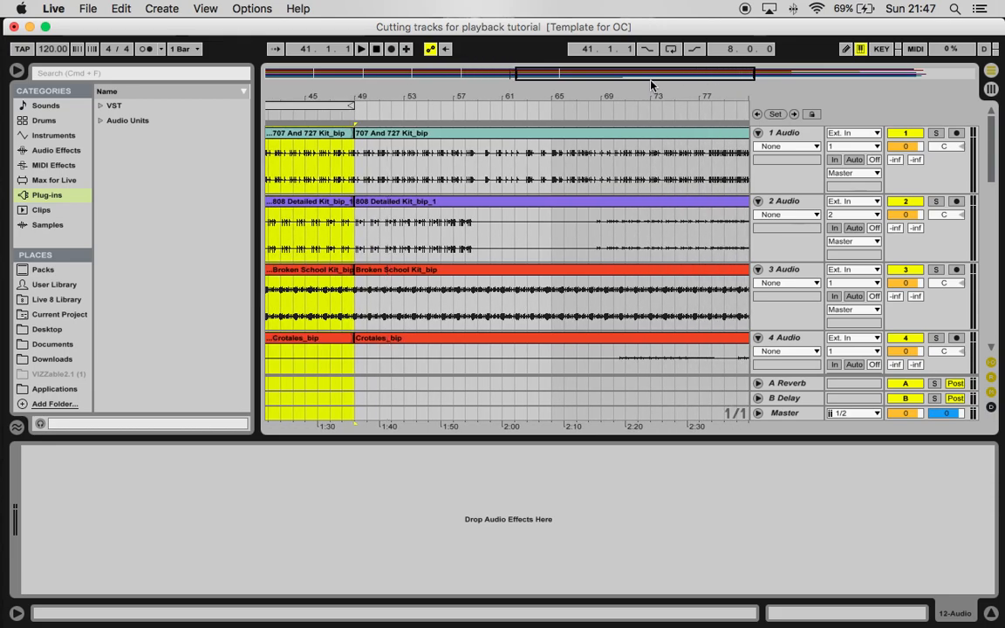
pyautogui.click(306, 106)
pyautogui.moveTo(306, 106); pyautogui.dragTo(685, 81)
pyautogui.press('super+e')
pyautogui.press('super+e')
pyautogui.press('super+e')
pyautogui.press('super+e')
pyautogui.press('super+e')
pyautogui.moveTo(467, 106); pyautogui.dragTo(713, 73)
pyautogui.press('super+e')
pyautogui.press('super+e')
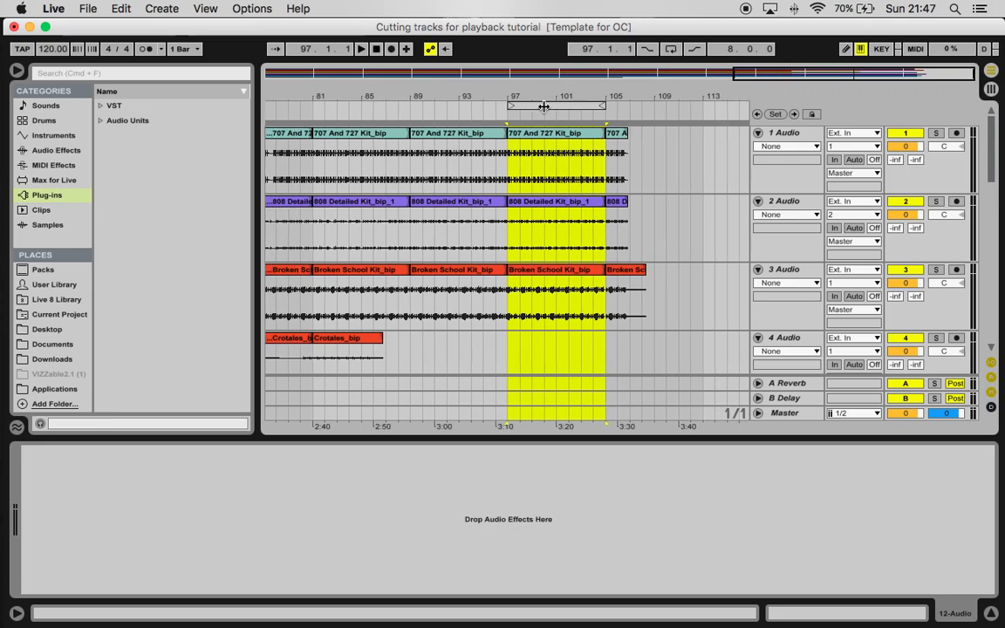
# Advance the eight-bar loop selection to bars 105–113 and check the final cuts down to the lowest audio tracks
pyautogui.click(555, 106)
pyautogui.moveTo(559, 106); pyautogui.dragTo(643, 104)
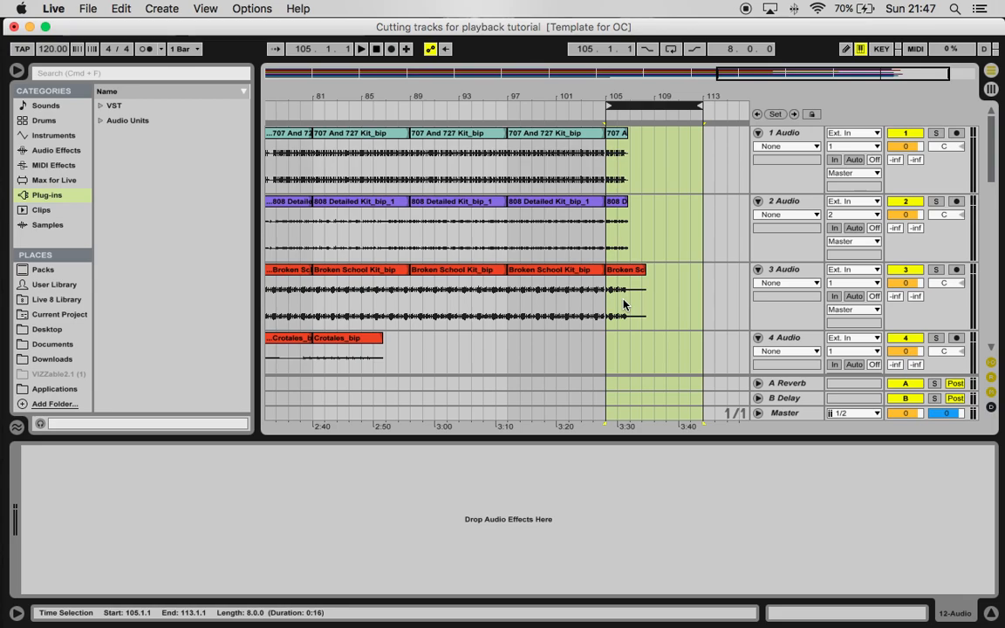
pyautogui.click(686, 126)
pyautogui.scroll(-4, 693, 286)
pyautogui.scroll(-10, 693, 286)
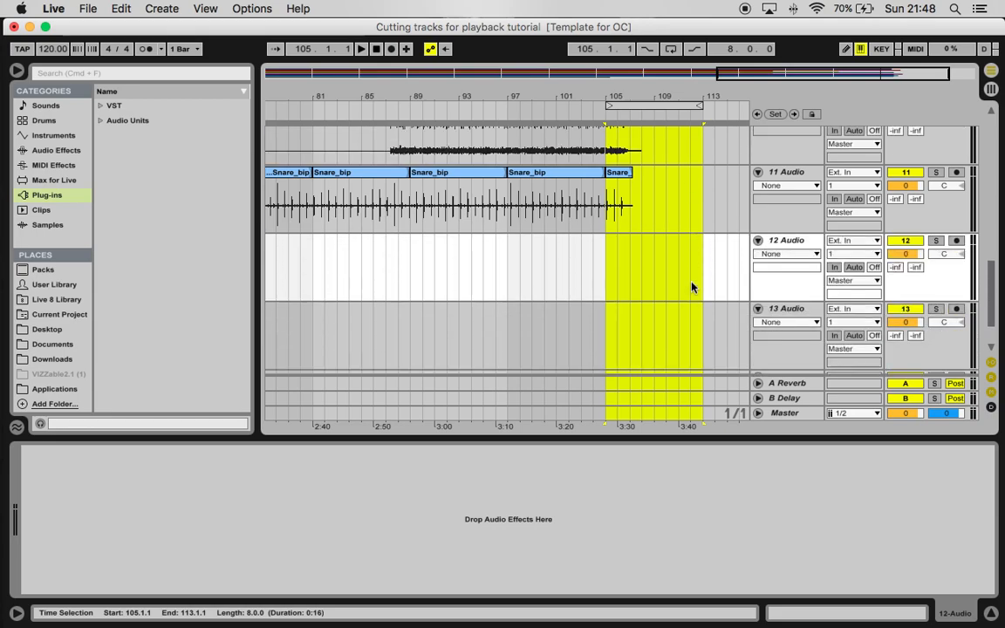
pyautogui.scroll(2, 692, 287)
# Select every clip in the arrangement and place them all in the Session View grid, starting at scene 1 of track 1 Audio
pyautogui.click(686, 303)
pyautogui.moveTo(686, 302); pyautogui.dragTo(417, 164)
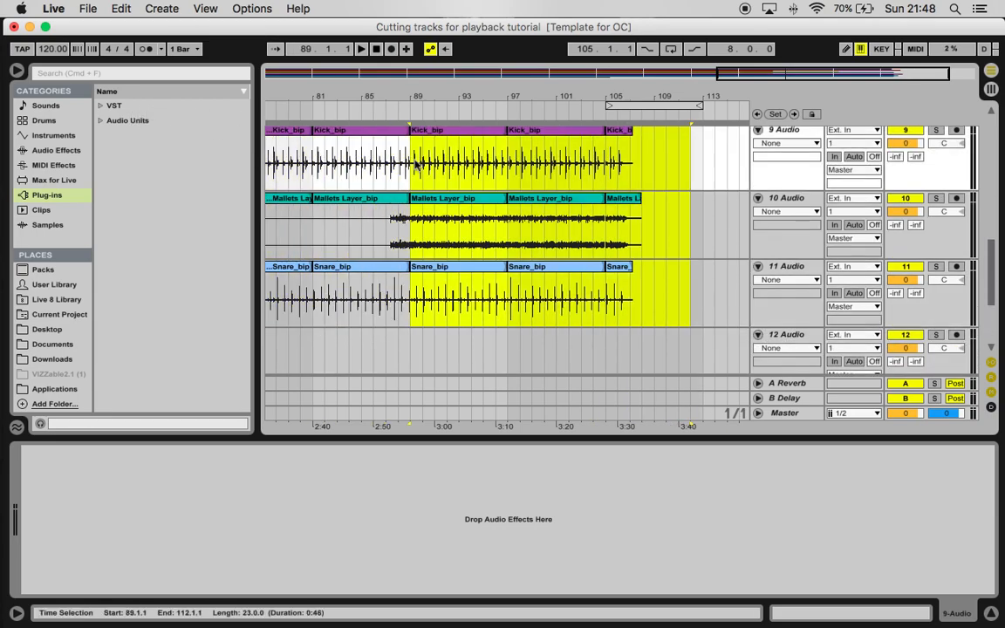
pyautogui.click(452, 130)
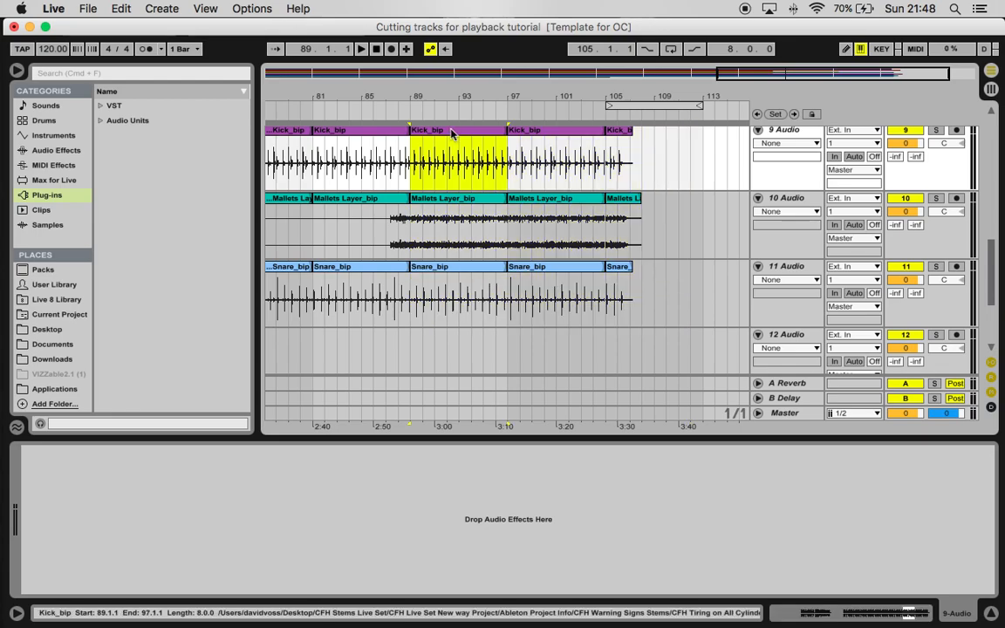
pyautogui.press('super+a')
pyautogui.moveTo(740, 80); pyautogui.dragTo(297, 75)
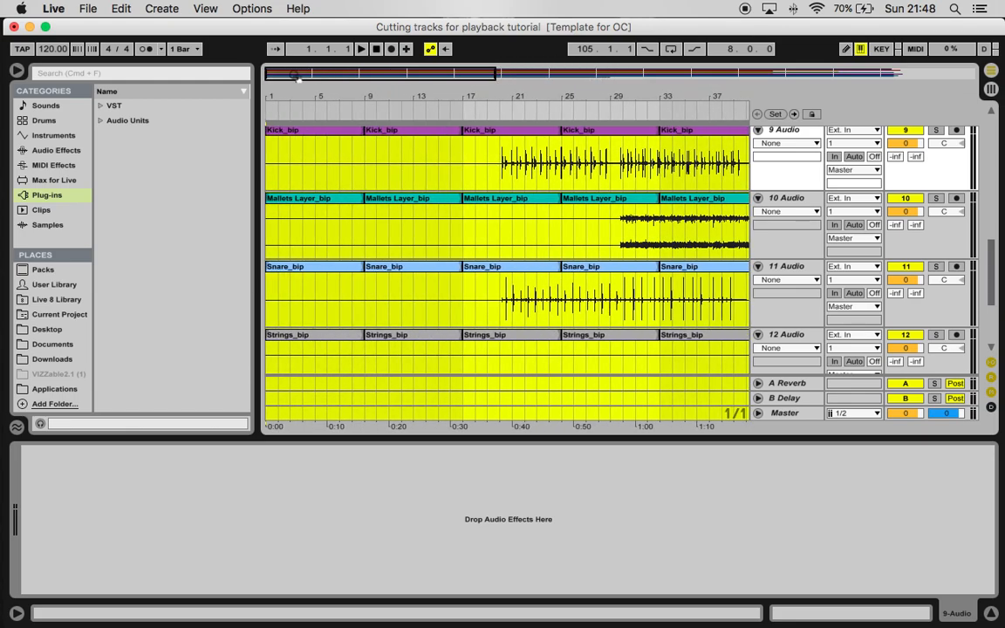
pyautogui.scroll(15, 374, 216)
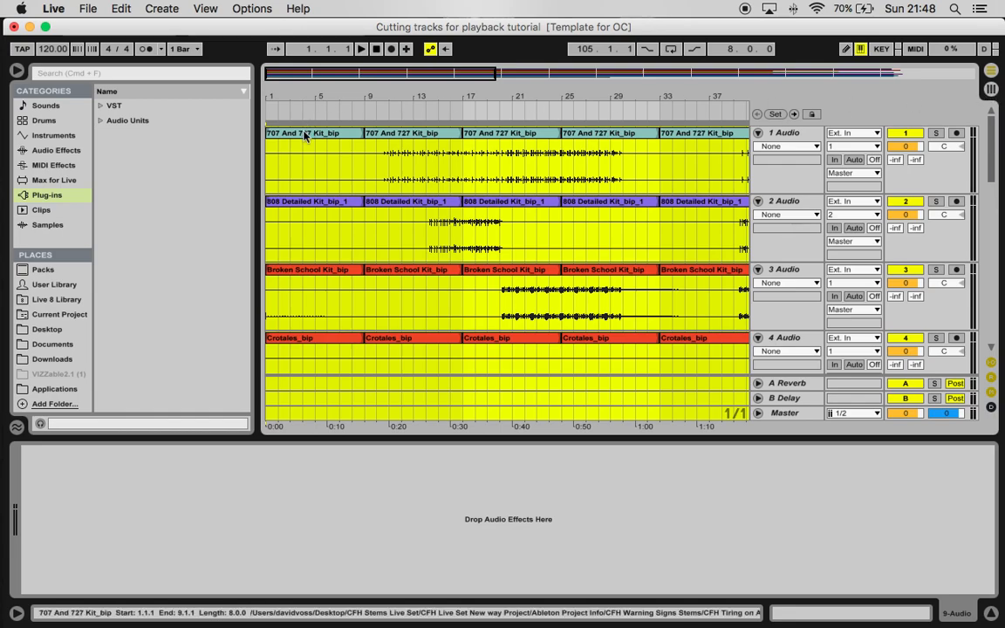
pyautogui.moveTo(305, 136); pyautogui.dragTo(321, 96)
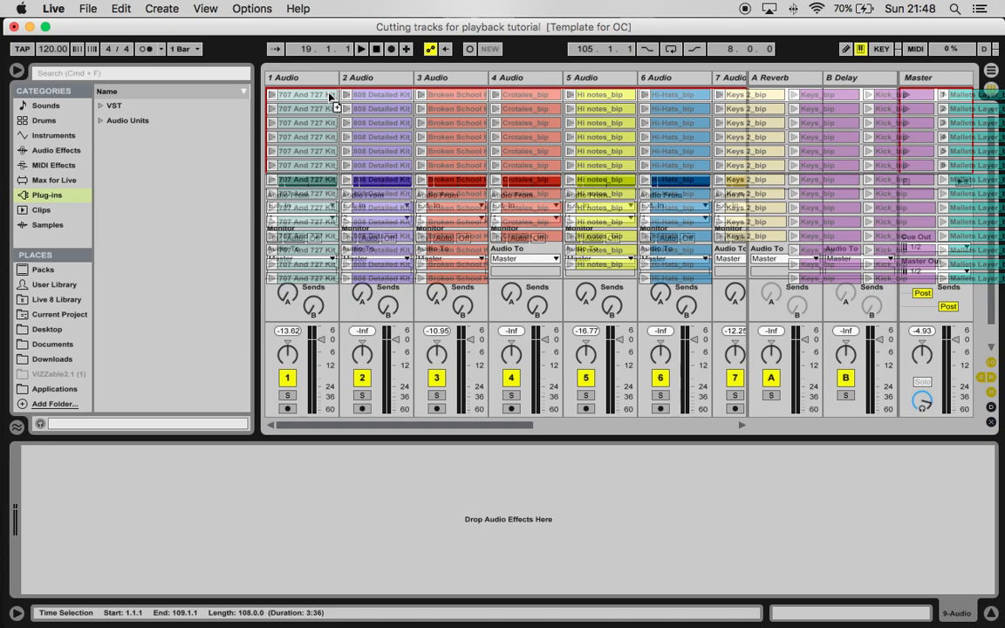
pyautogui.moveTo(329, 94); pyautogui.dragTo(330, 95)
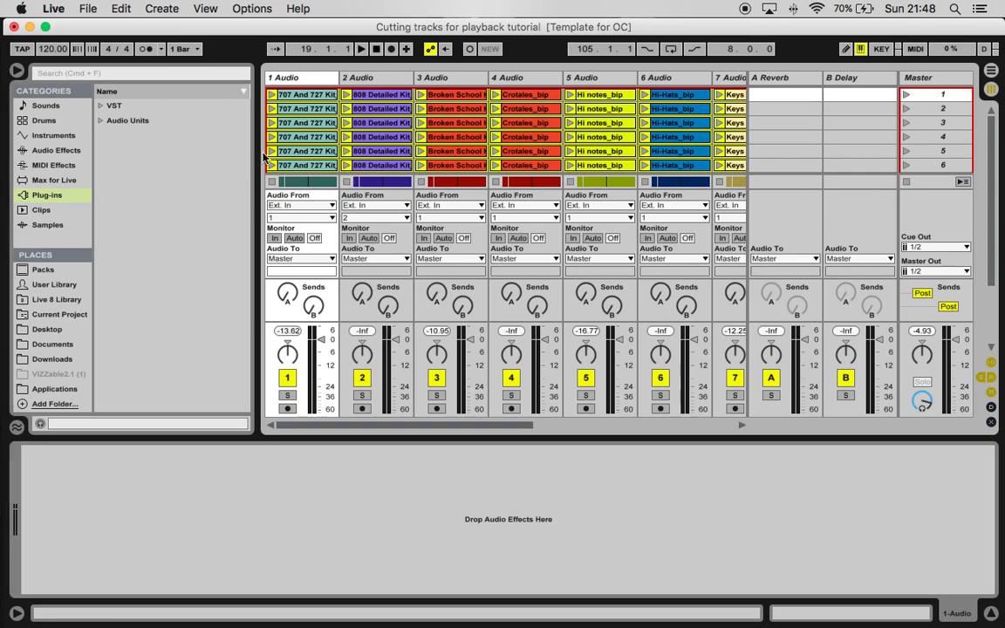
# Open the details of the scene 1 clip on track 1 Audio and show its Launch and Envelopes boxes
pyautogui.click(319, 97)
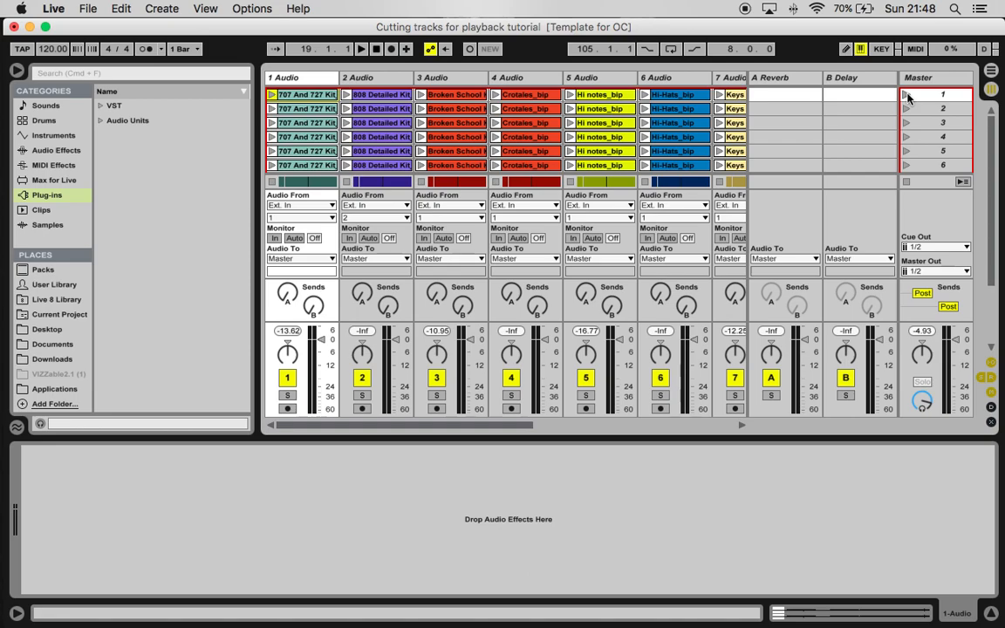
pyautogui.click(298, 99)
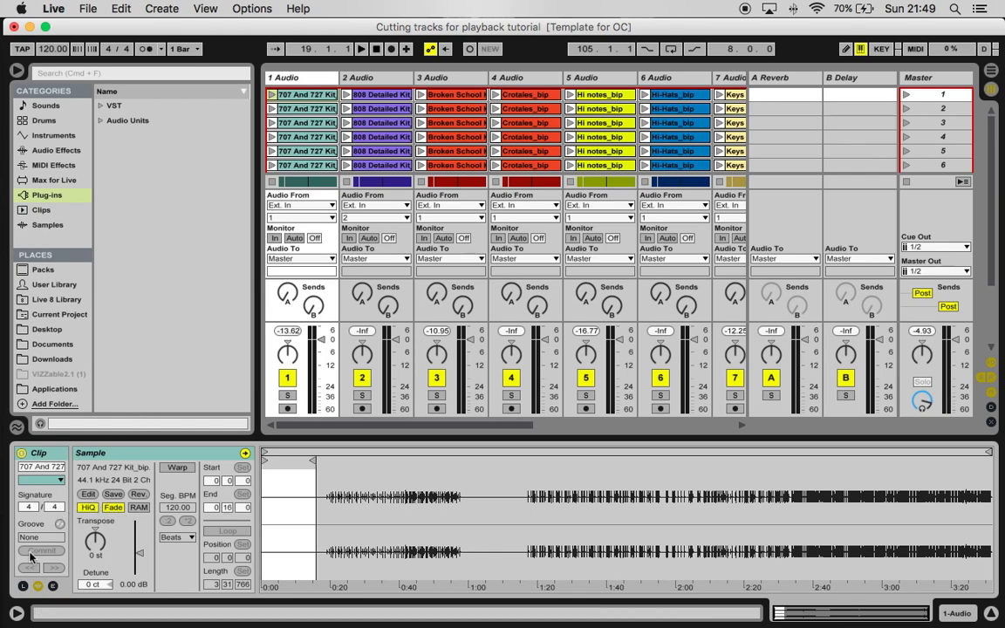
pyautogui.click(23, 585)
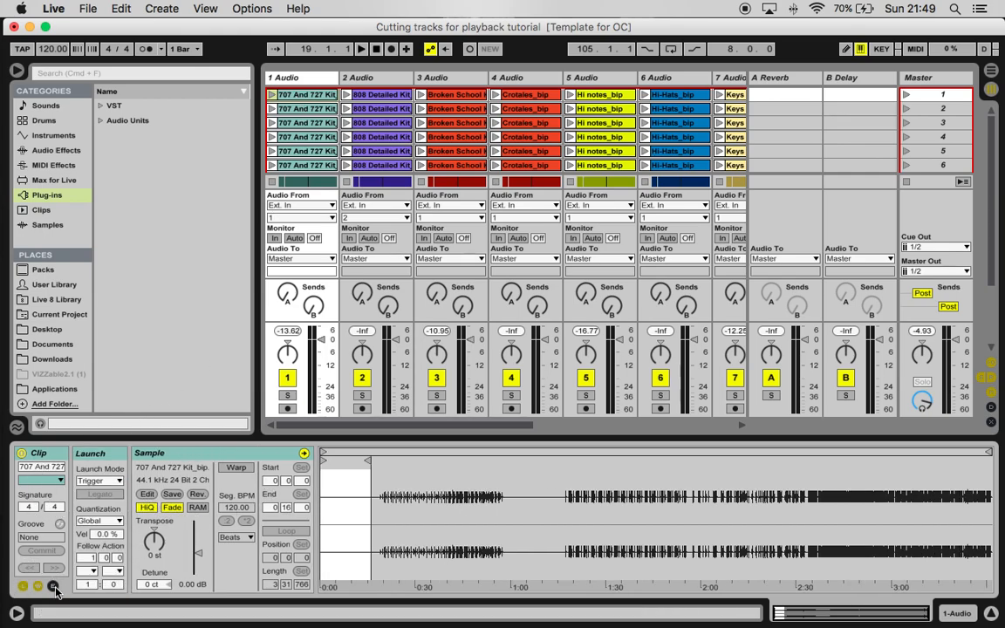
pyautogui.click(52, 585)
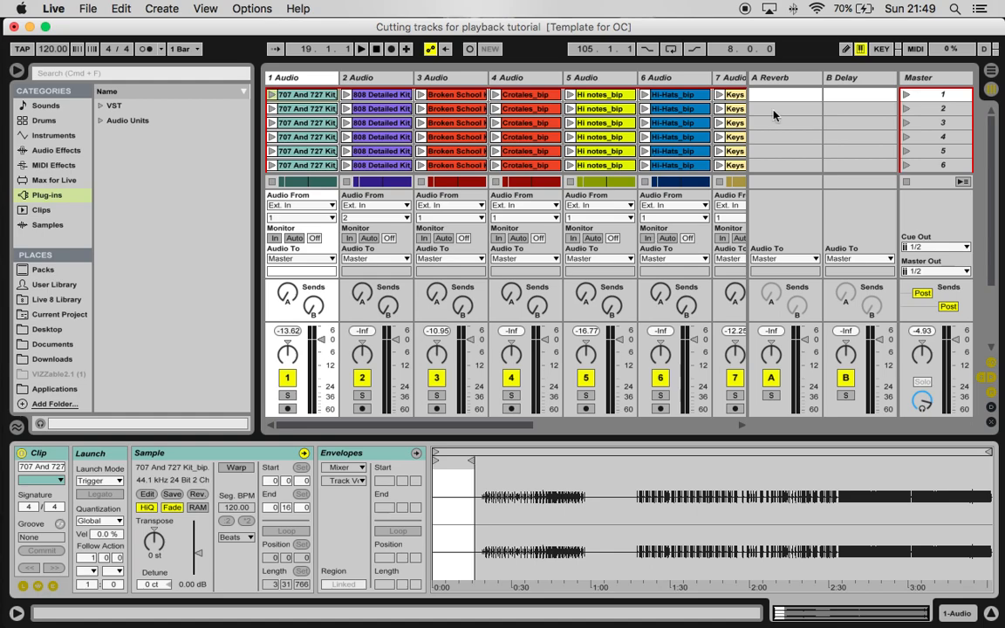
# Launch scenes 2, 3 and 4 in turn to hear the sections, and stop playback
pyautogui.click(907, 110)
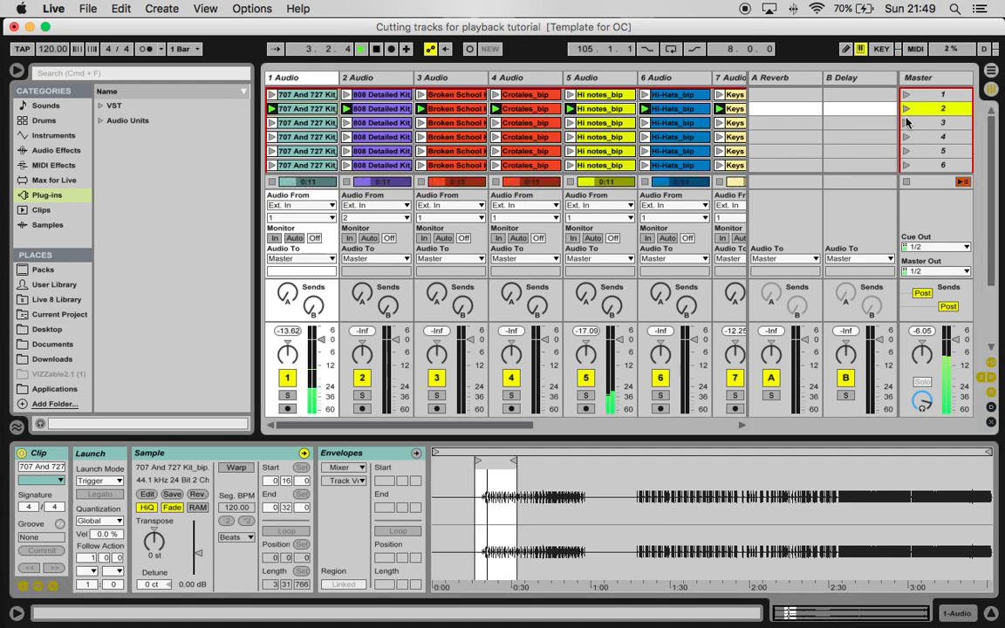
pyautogui.click(907, 123)
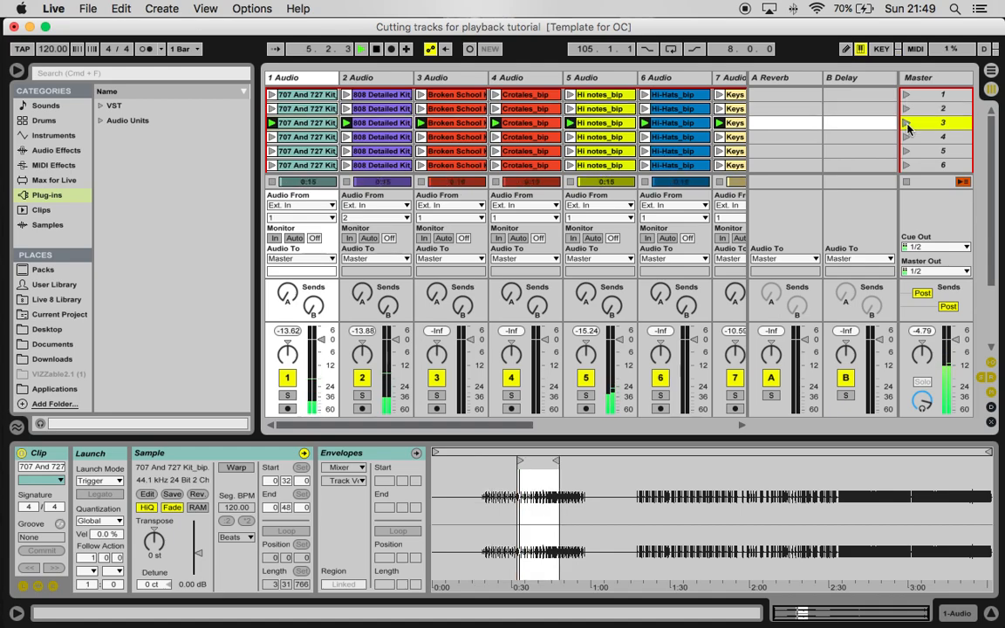
pyautogui.click(908, 140)
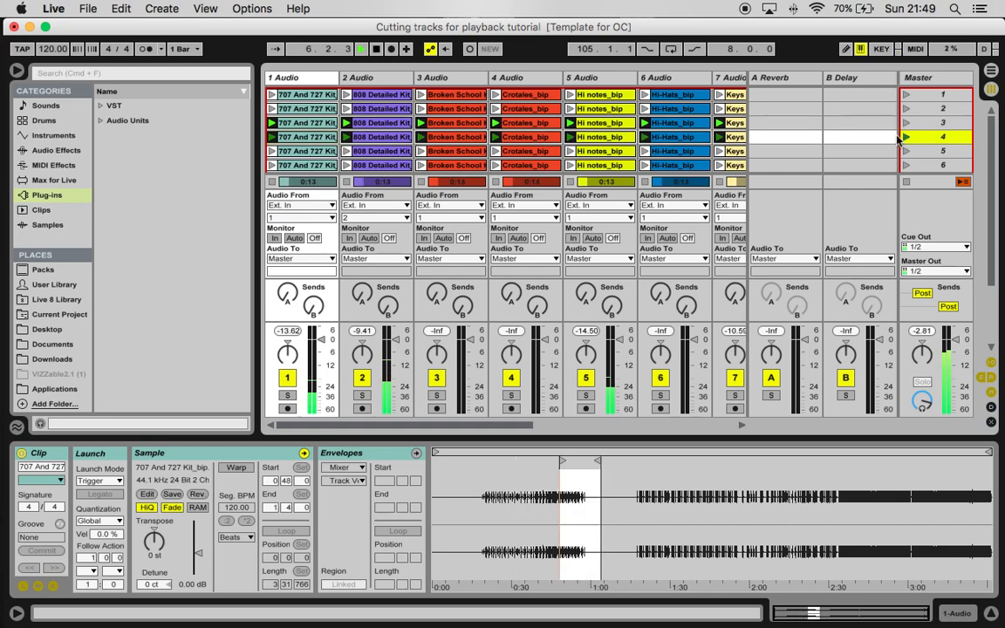
pyautogui.click(378, 51)
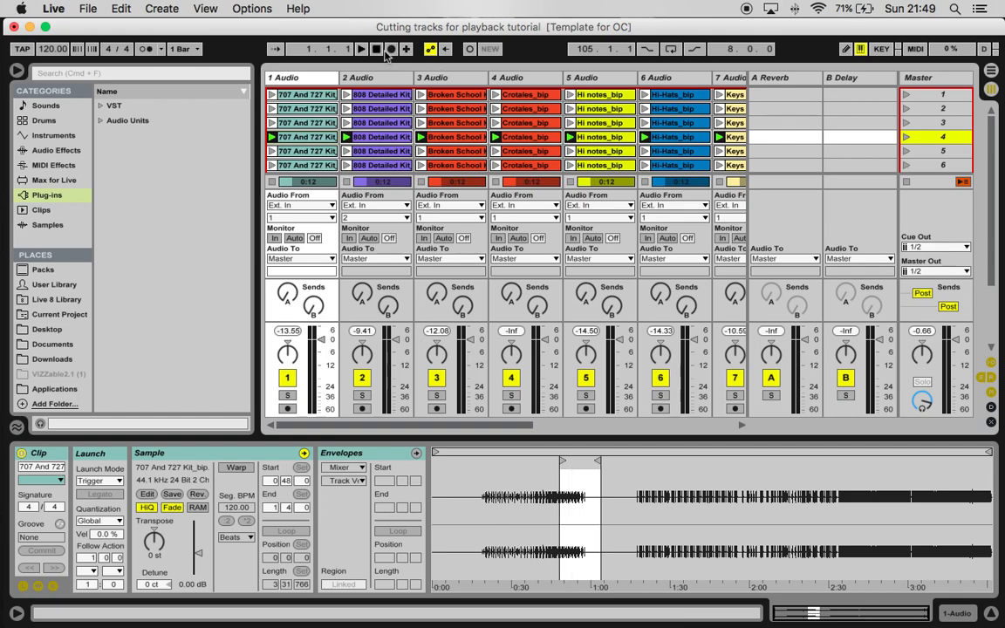
# Recolour the scene 1 clip on track 1 Audio pale mint
pyautogui.click(328, 97)
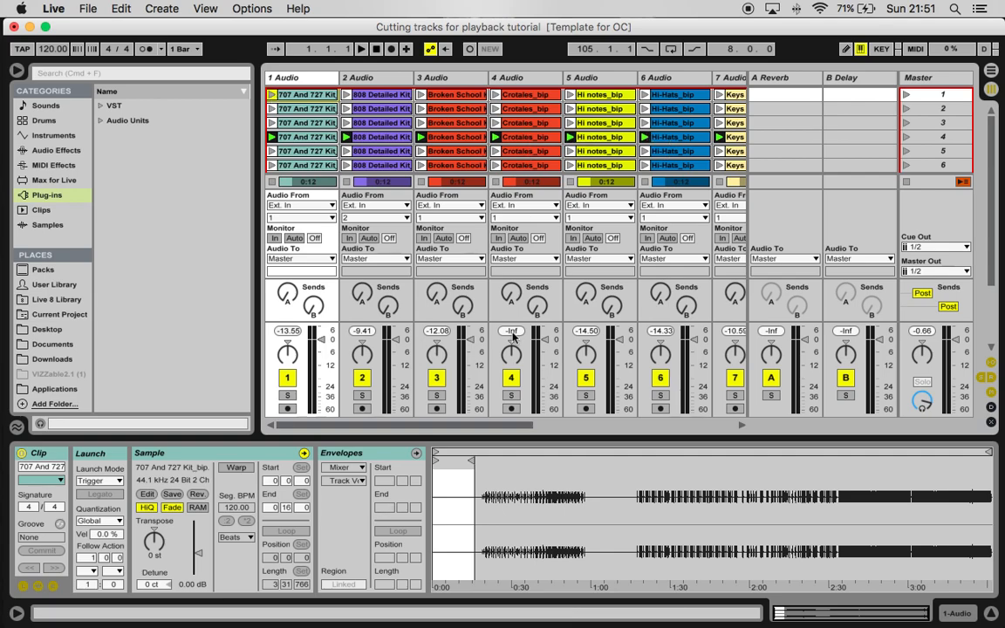
pyautogui.rightClick(312, 101)
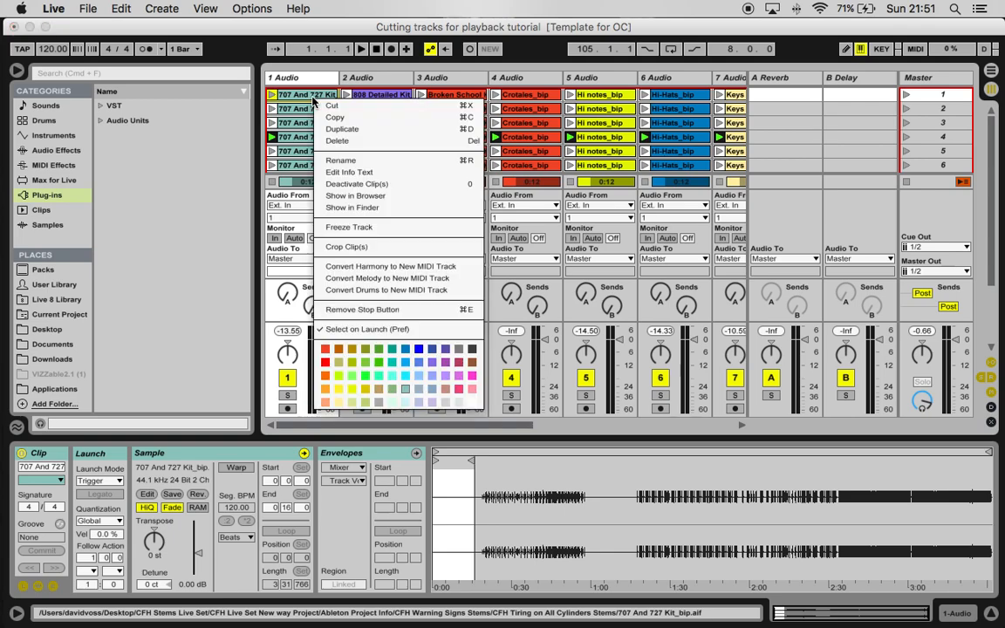
pyautogui.click(419, 404)
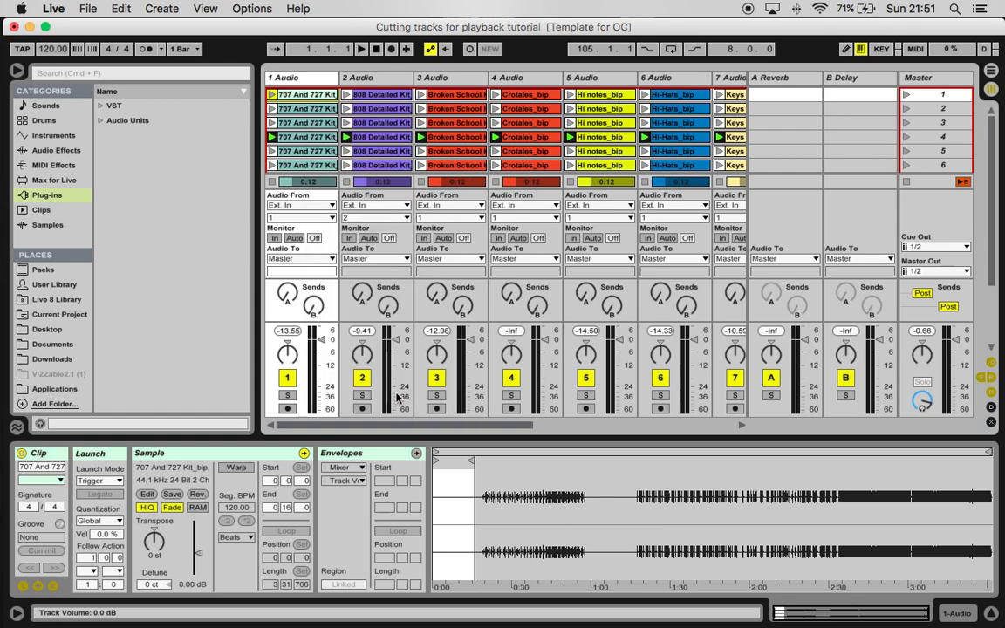
# Inspect the track 1 Audio clips in scenes 2 to 5 and recolour the scene 5 clip pale mint like the scene 1 clip
pyautogui.click(277, 109)
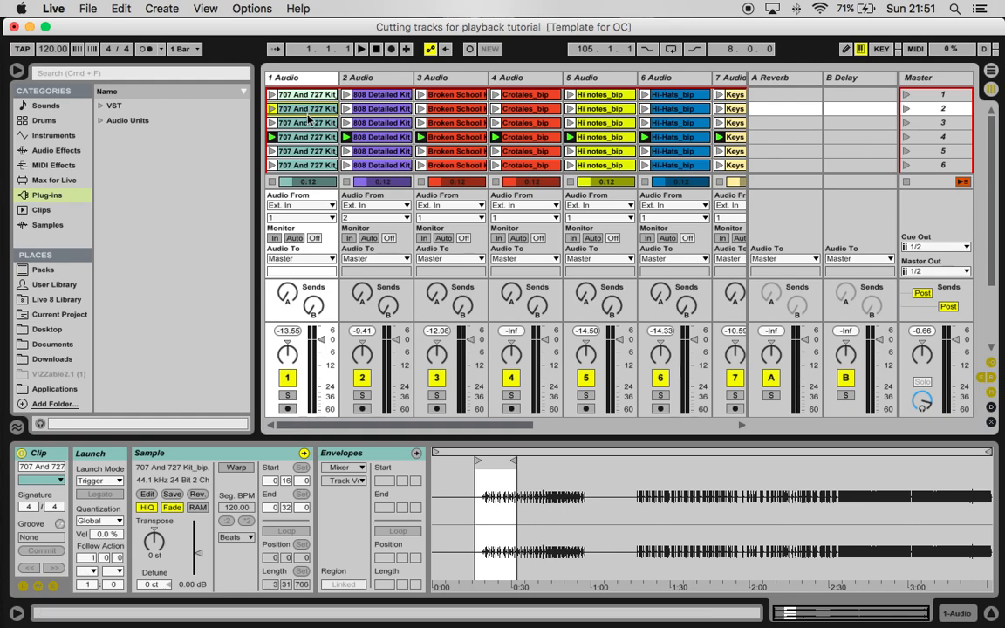
pyautogui.click(277, 122)
pyautogui.click(309, 137)
pyautogui.click(301, 152)
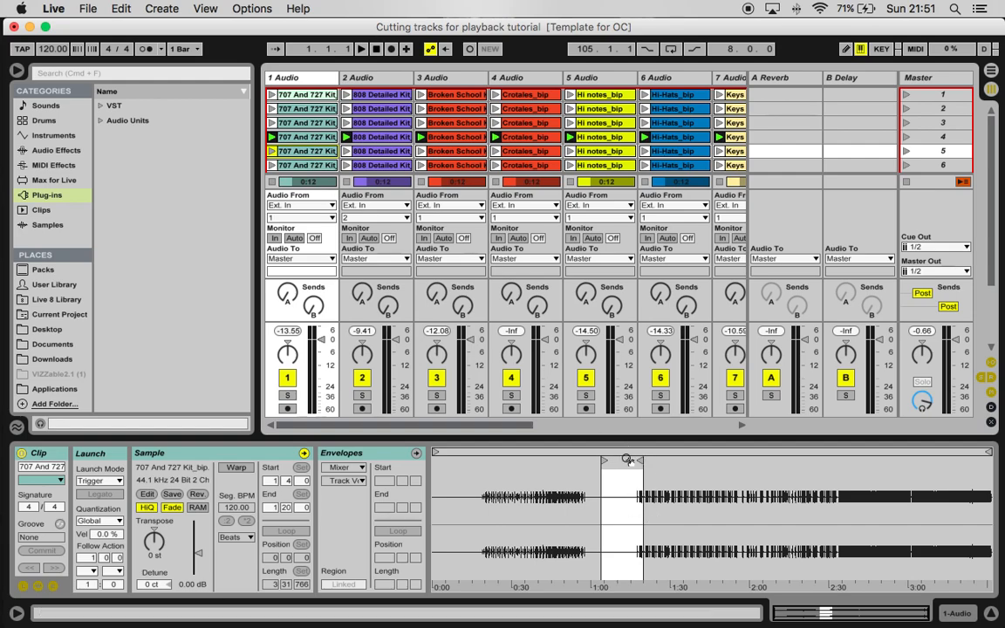
pyautogui.moveTo(626, 461); pyautogui.dragTo(588, 476)
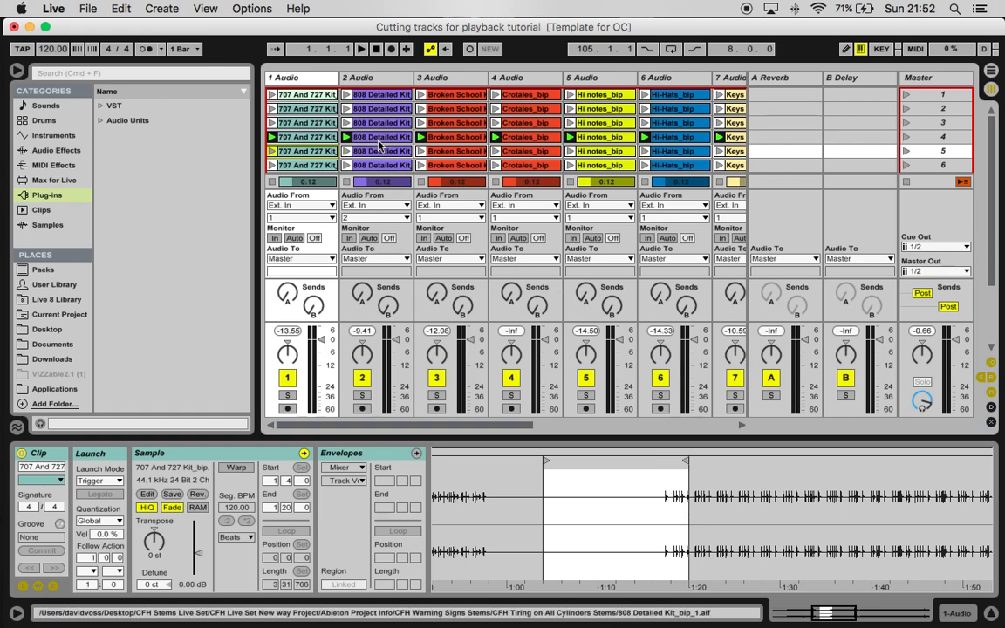
pyautogui.rightClick(316, 154)
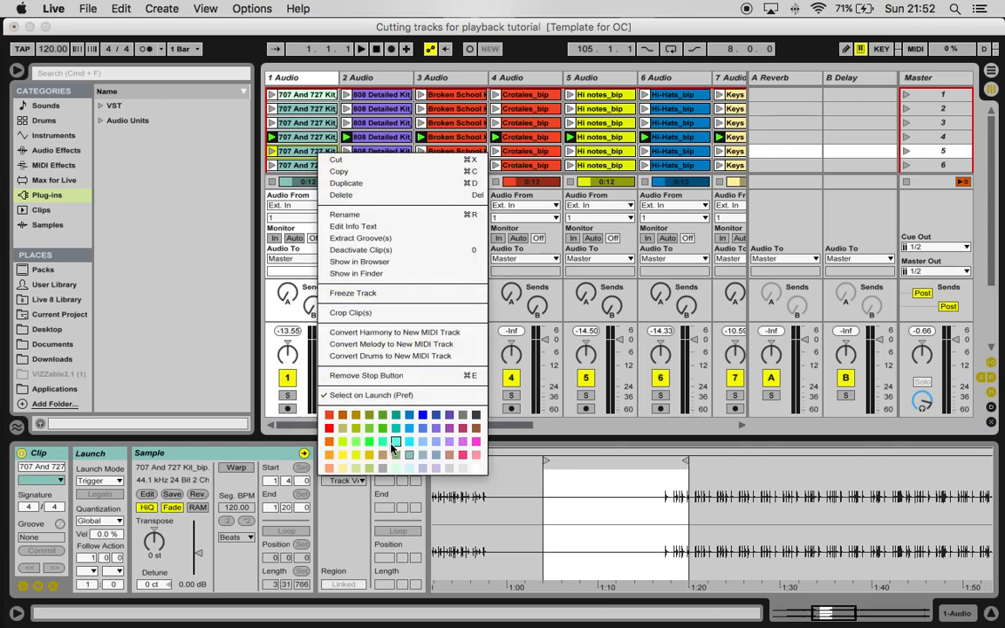
pyautogui.click(406, 457)
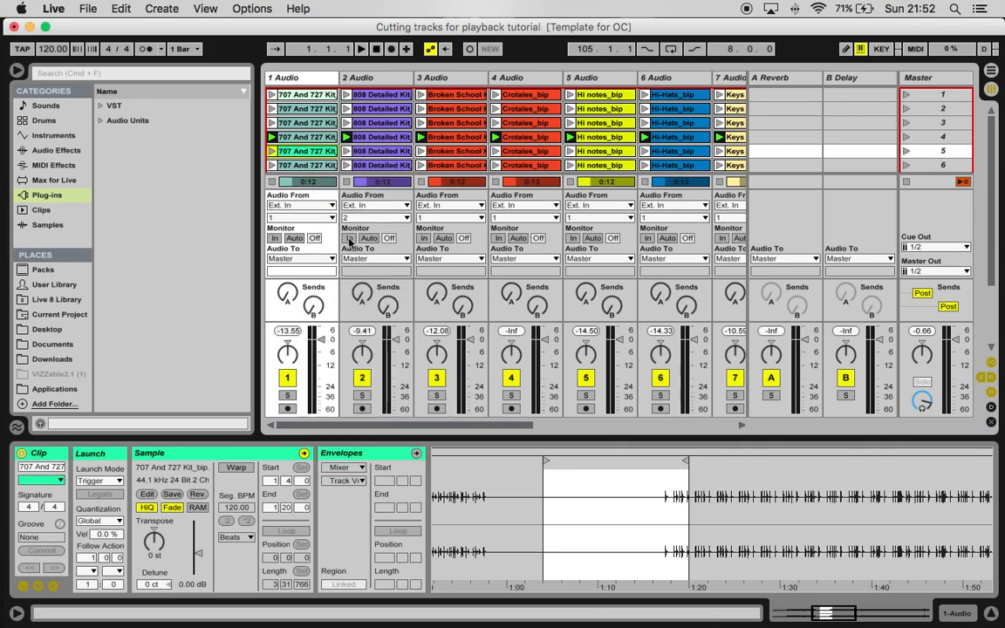
pyautogui.click(316, 96)
pyautogui.rightClick(316, 98)
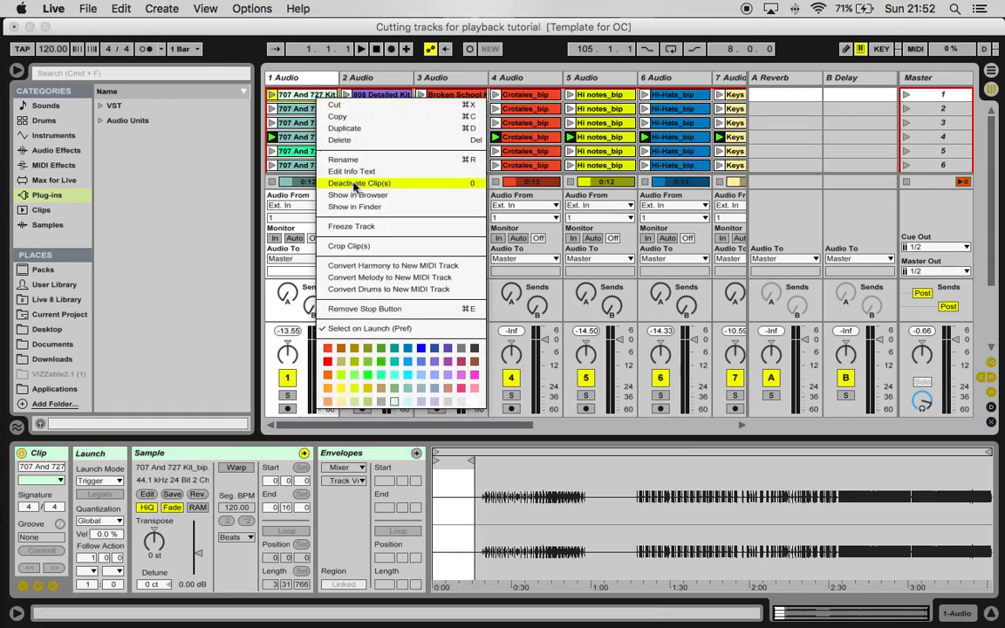
pyautogui.rightClick(304, 151)
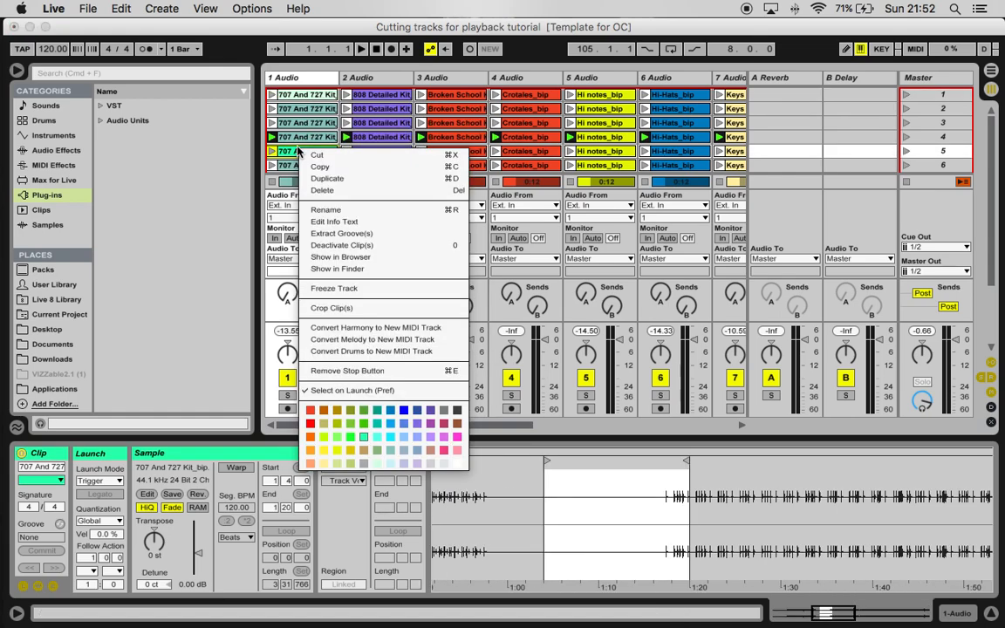
pyautogui.click(335, 423)
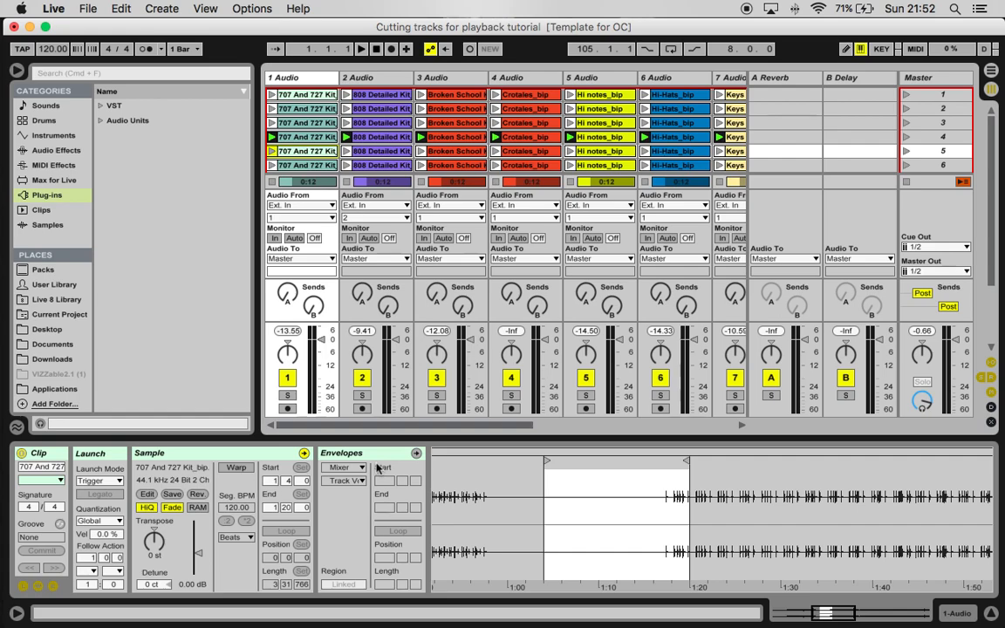
# Examine the waveform region of each track 1 Audio clip from scene 6 to scene 13 for silent sections
pyautogui.scroll(-2, 313, 157)
pyautogui.click(314, 139)
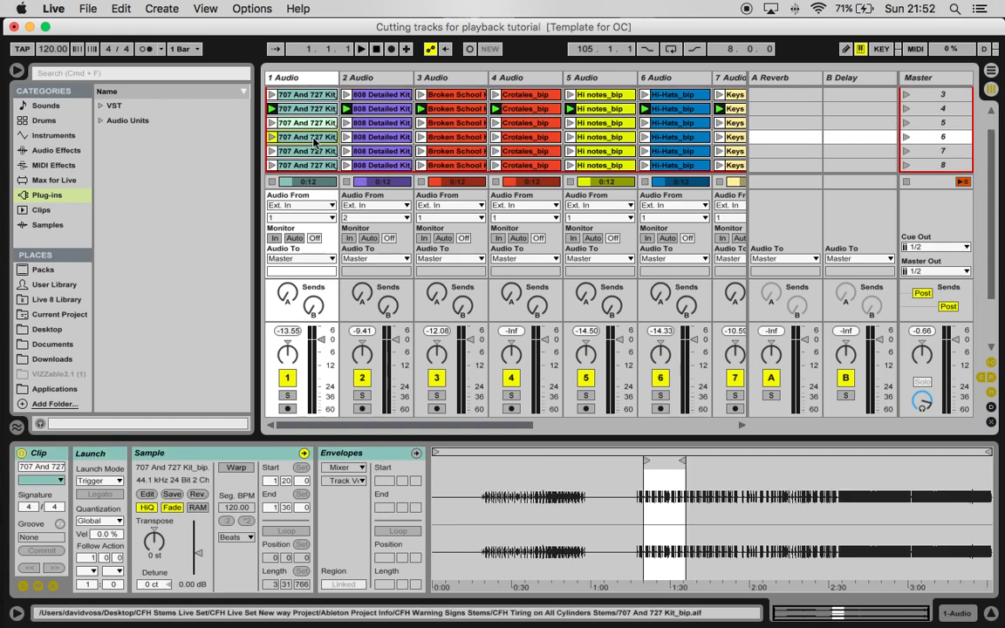
pyautogui.click(284, 151)
pyautogui.scroll(-2, 286, 141)
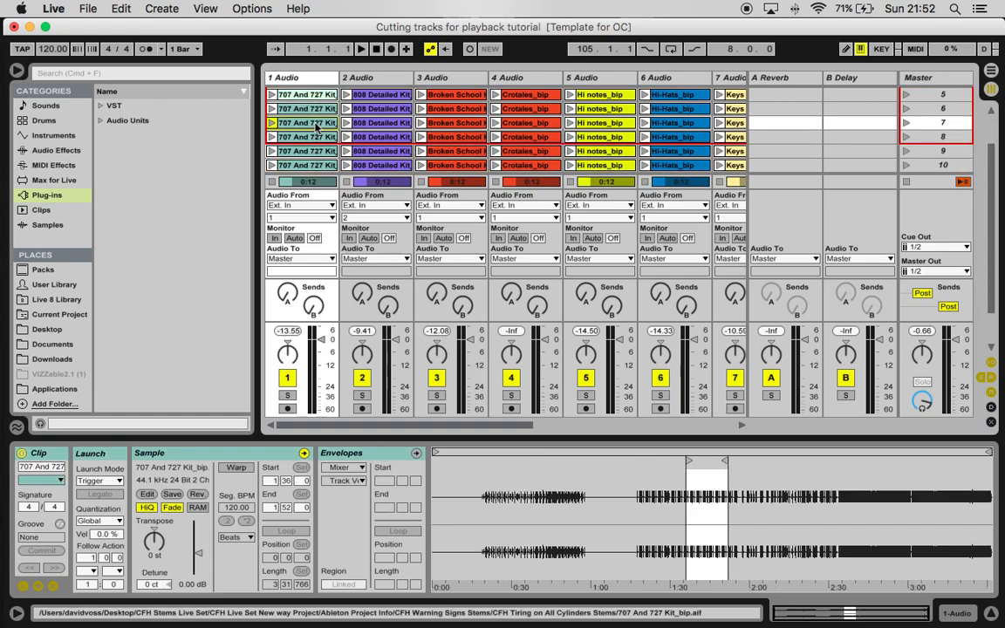
pyautogui.click(286, 135)
pyautogui.click(316, 152)
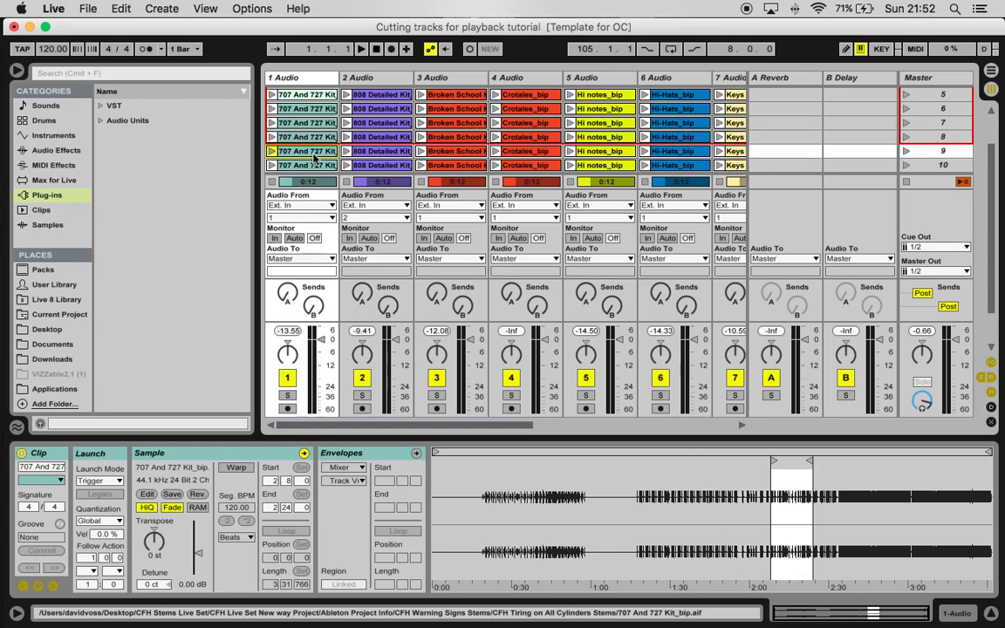
pyautogui.scroll(-1, 316, 158)
pyautogui.click(314, 152)
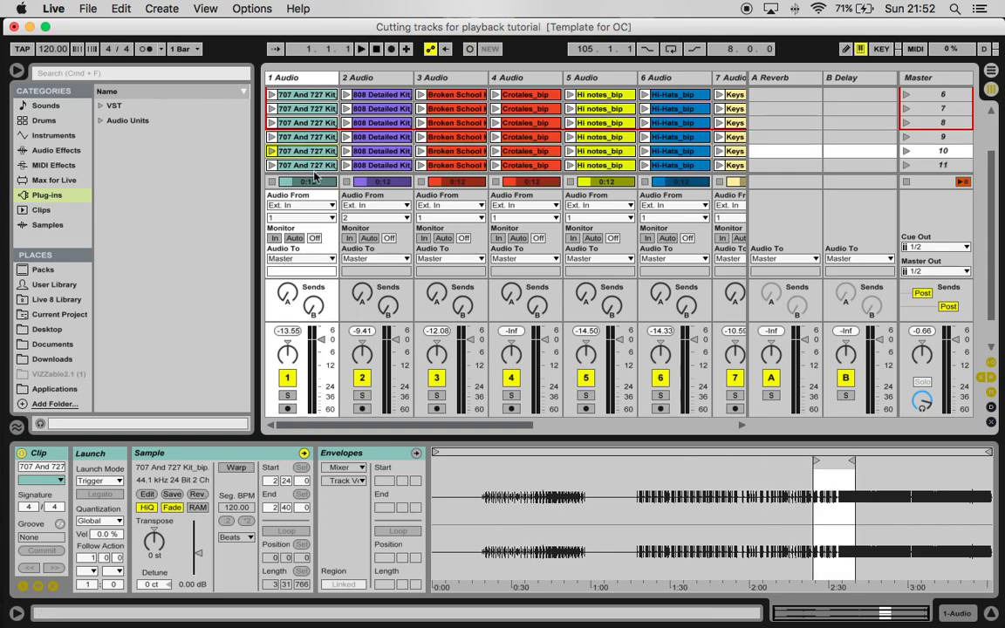
pyautogui.click(317, 166)
pyautogui.scroll(-2, 318, 158)
pyautogui.click(320, 152)
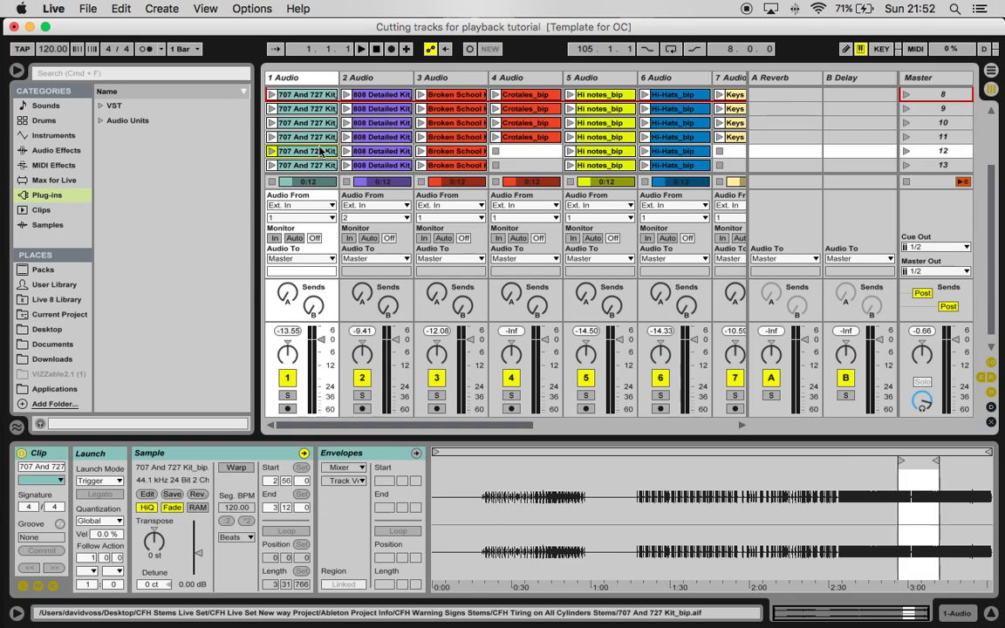
pyautogui.scroll(-1, 321, 154)
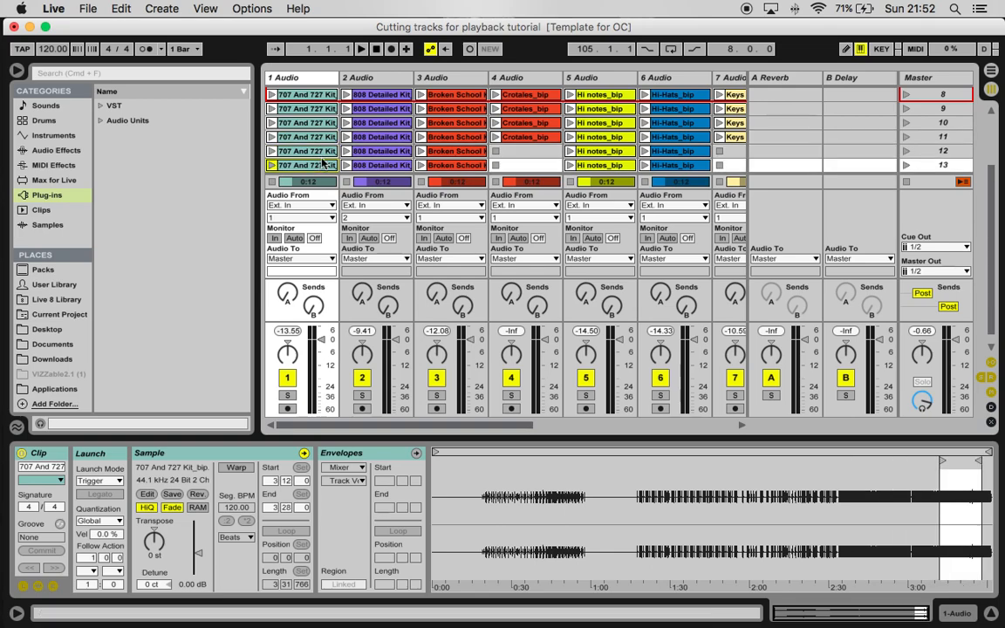
# Inspect the waveform regions of the last track 1 Audio clips down to scene 14 and of the track 2 Audio clip in scene 5
pyautogui.click(322, 155)
pyautogui.click(320, 167)
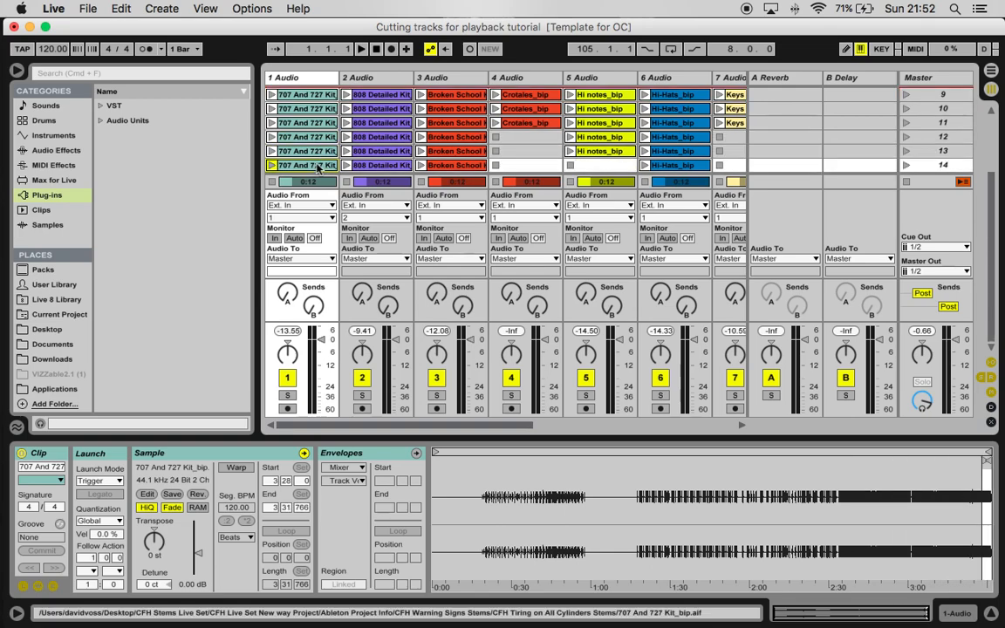
pyautogui.scroll(8, 319, 161)
pyautogui.click(398, 155)
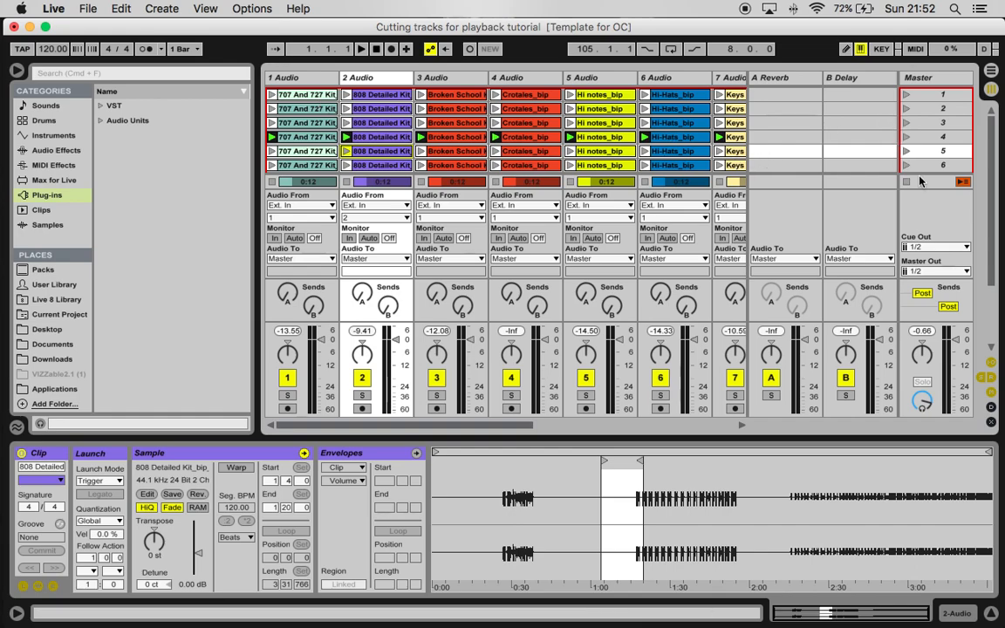
# Delete the silent scene 1 clip from track 1 Audio
pyautogui.rightClick(298, 97)
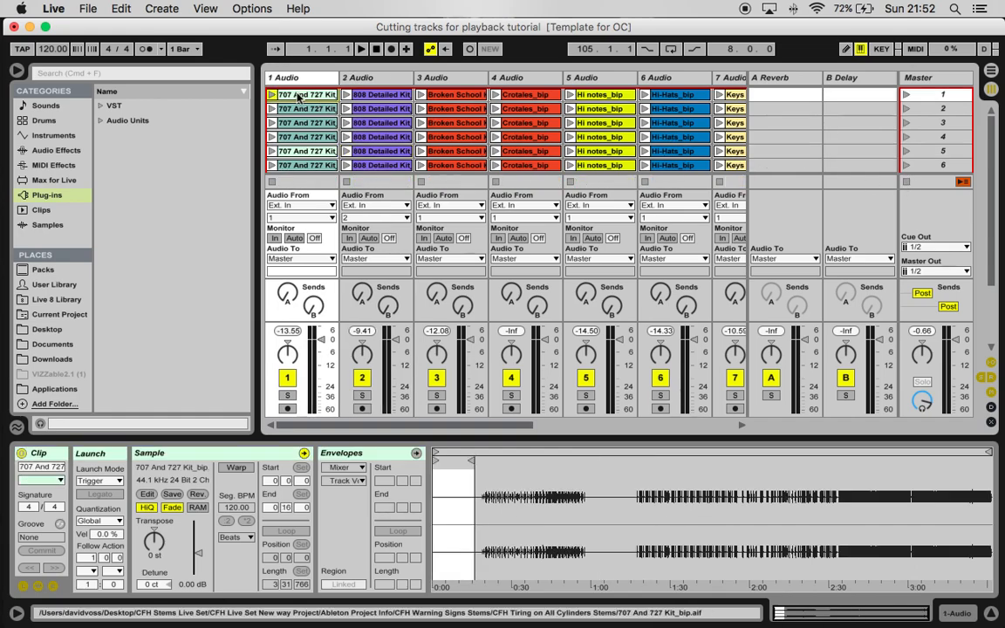
pyautogui.click(321, 137)
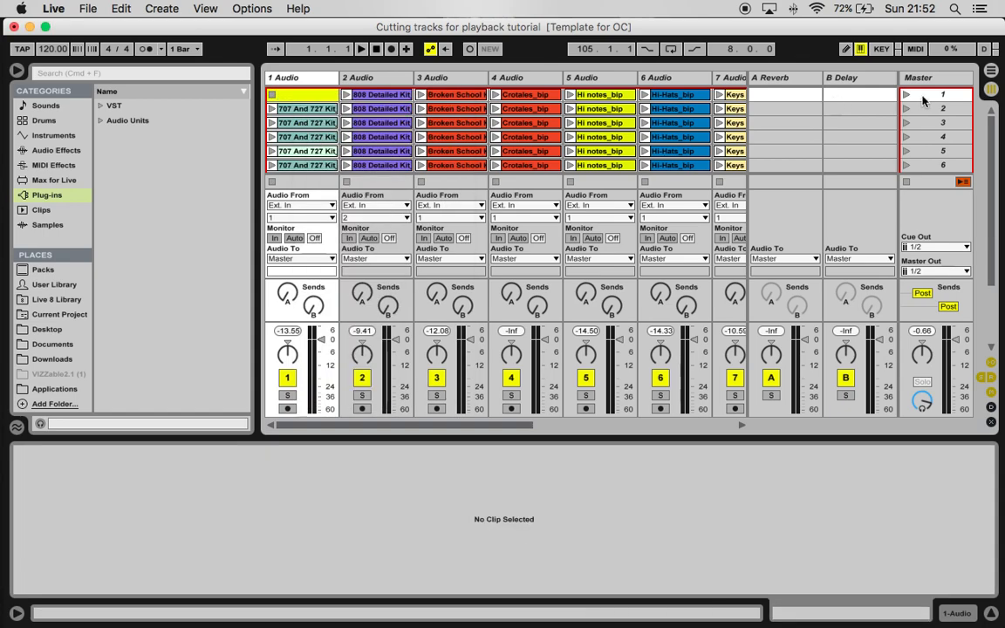
# Launch scenes 1, 2 and 3 in turn to hear the sections, and stop all clips and the transport
pyautogui.click(907, 96)
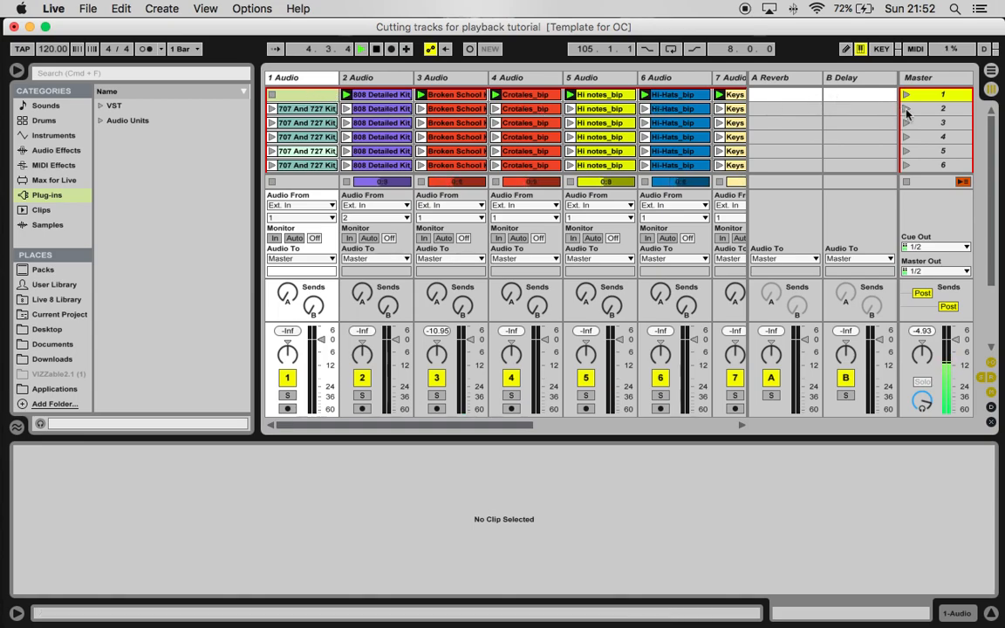
pyautogui.click(908, 109)
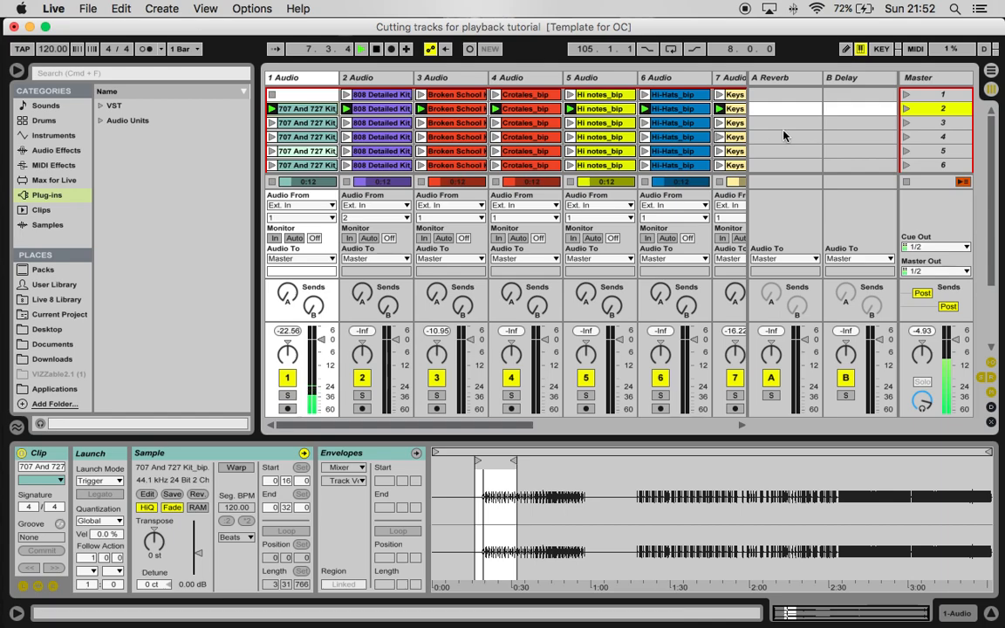
pyautogui.click(908, 123)
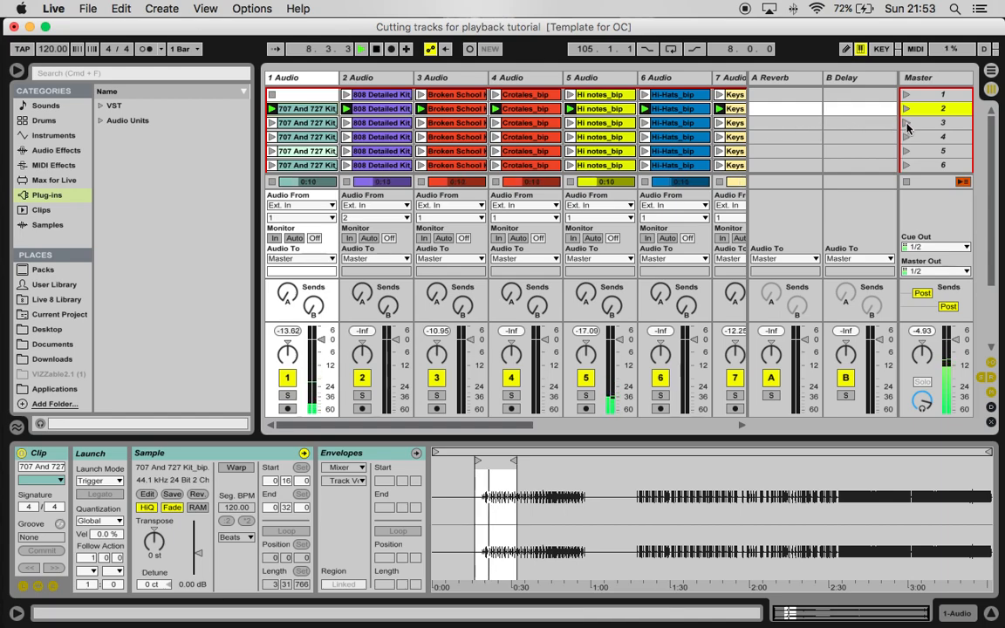
pyautogui.click(908, 182)
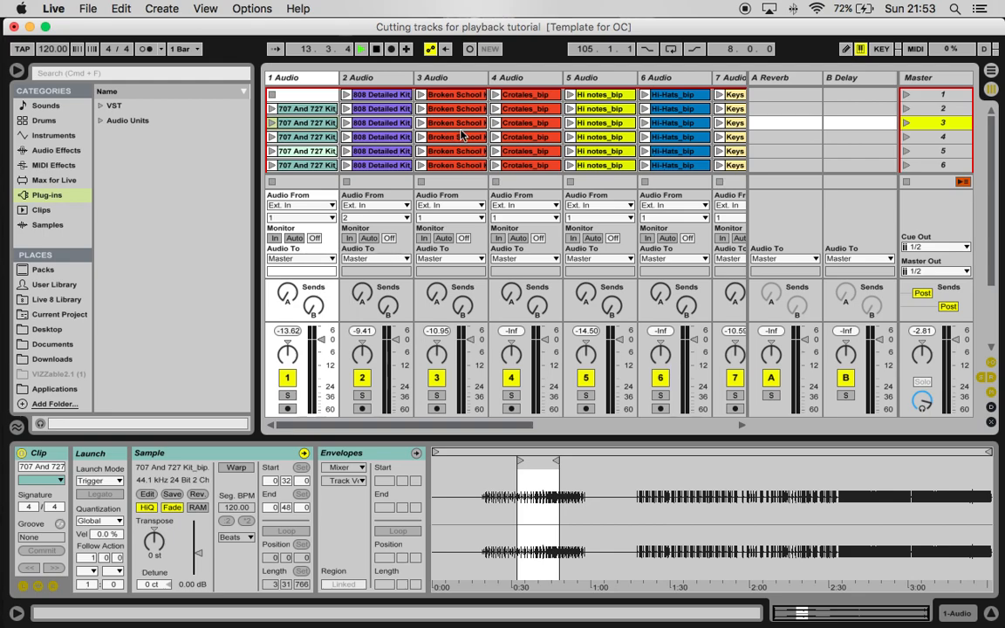
pyautogui.click(376, 48)
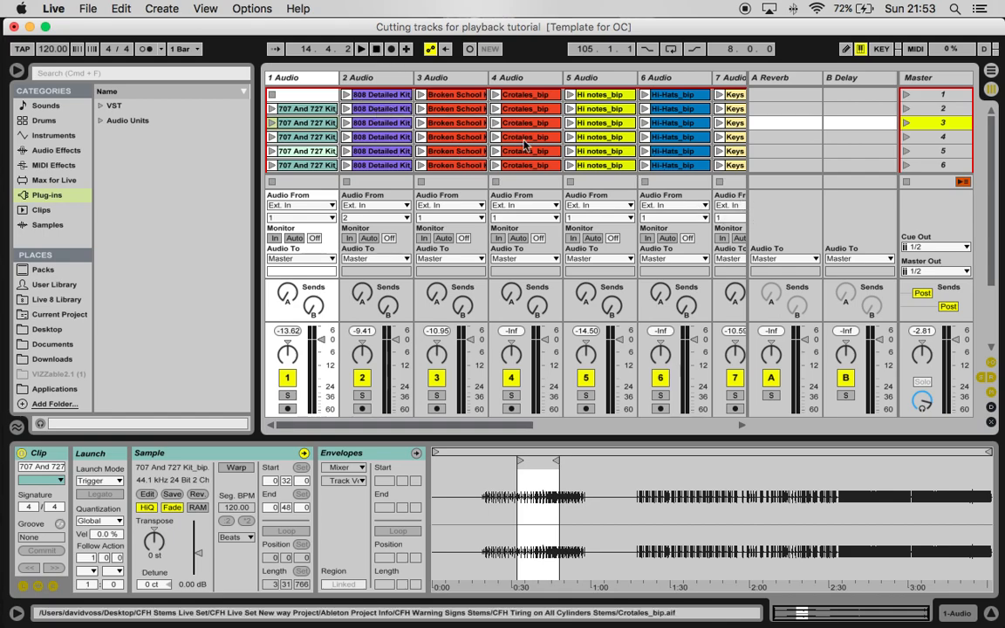
pyautogui.scroll(-4, 524, 154)
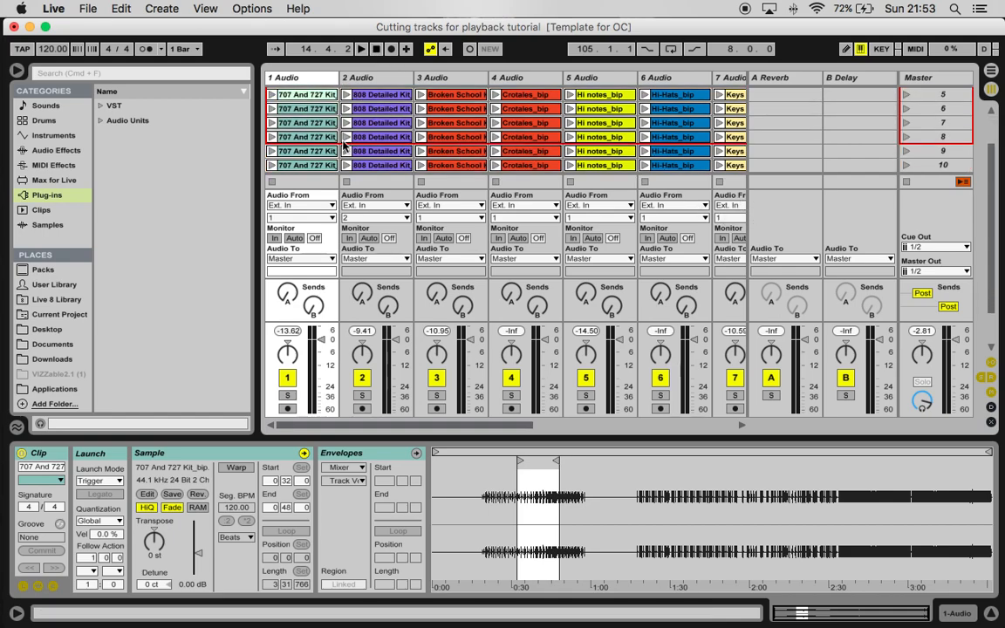
pyautogui.scroll(4, 705, 150)
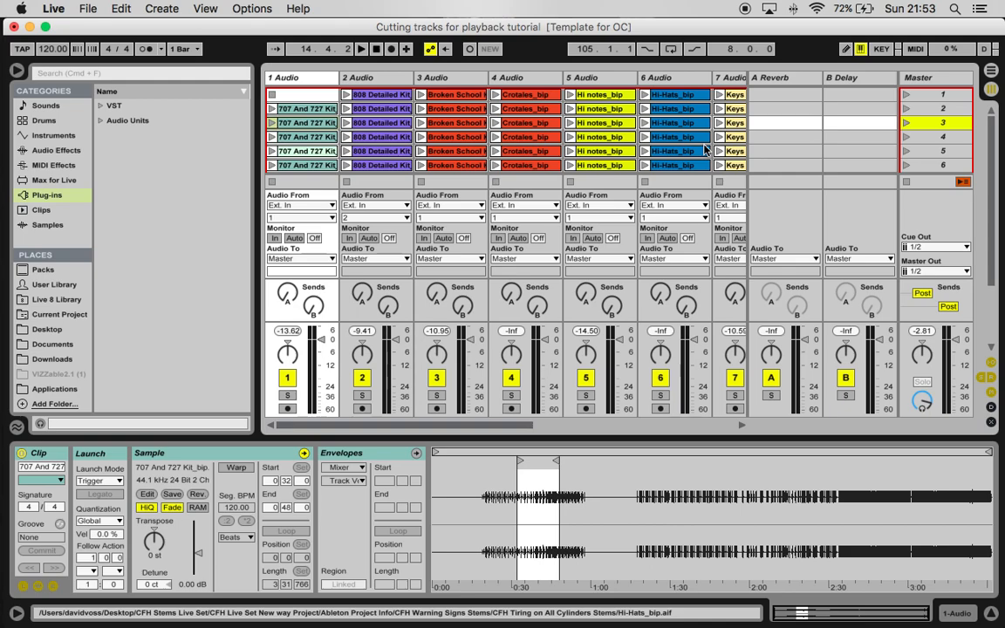
pyautogui.scroll(-4, 651, 137)
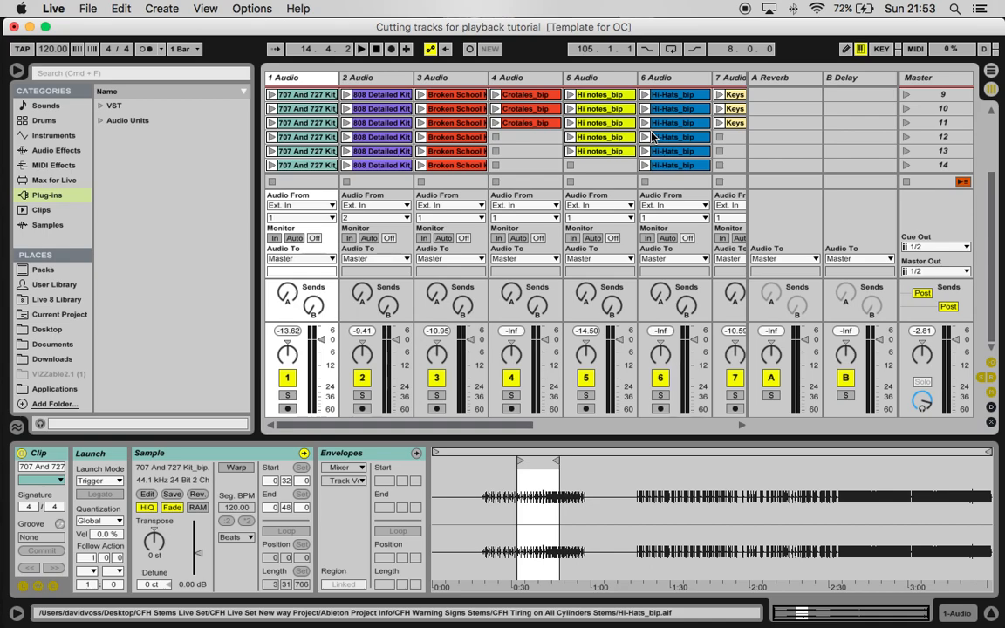
pyautogui.scroll(1, 522, 151)
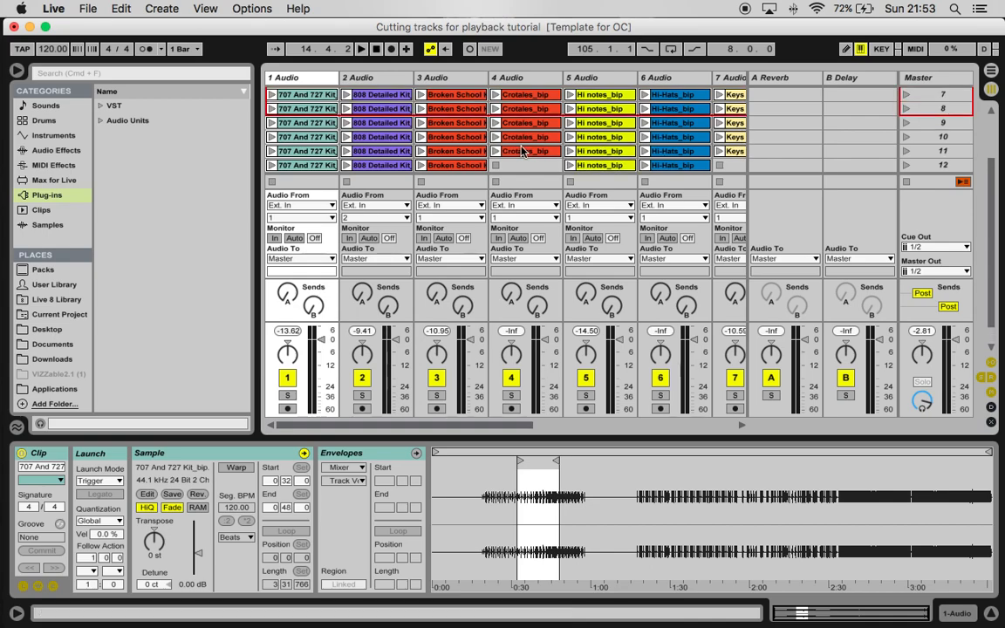
pyautogui.scroll(-2, 522, 151)
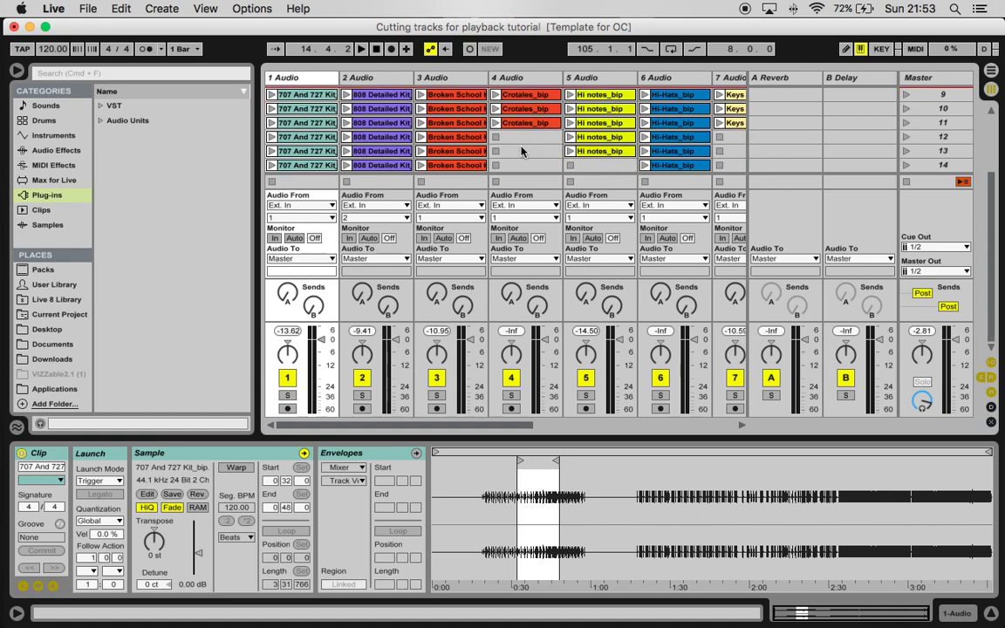
# Add two empty scenes below scene 14
pyautogui.click(933, 169)
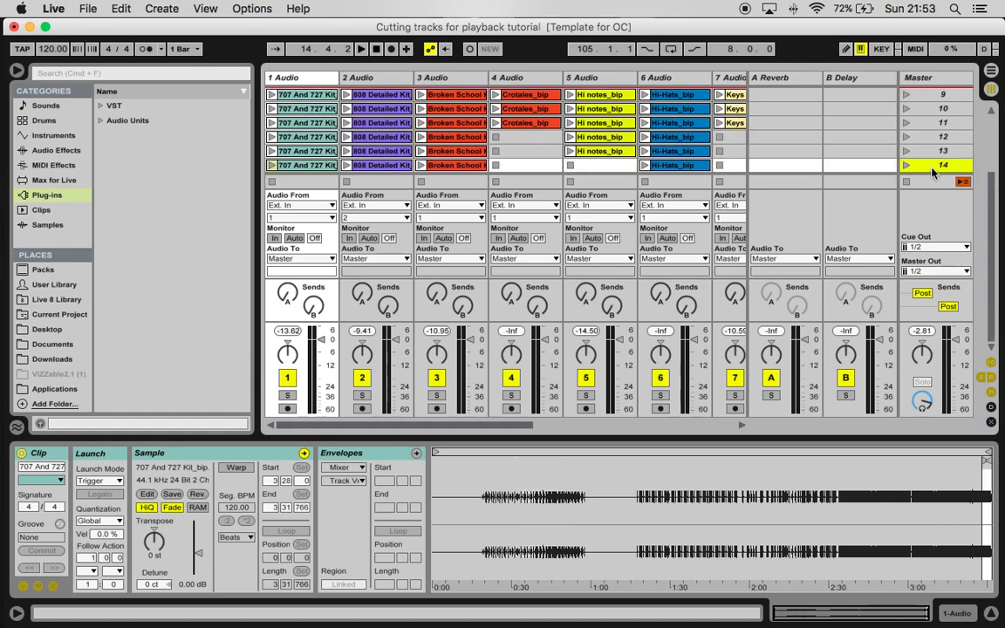
pyautogui.scroll(6, 617, 131)
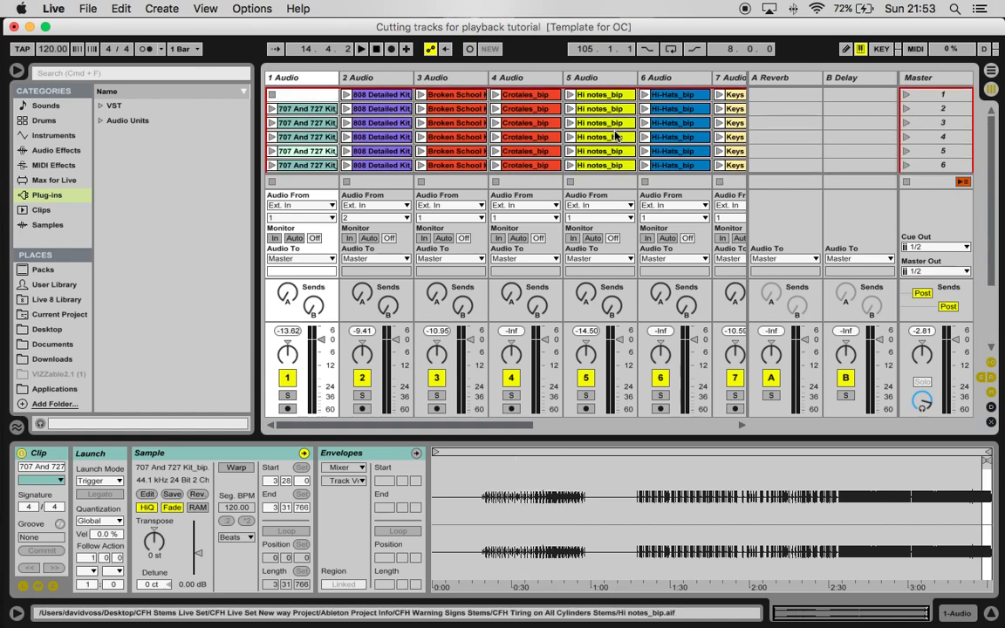
pyautogui.scroll(-8, 616, 136)
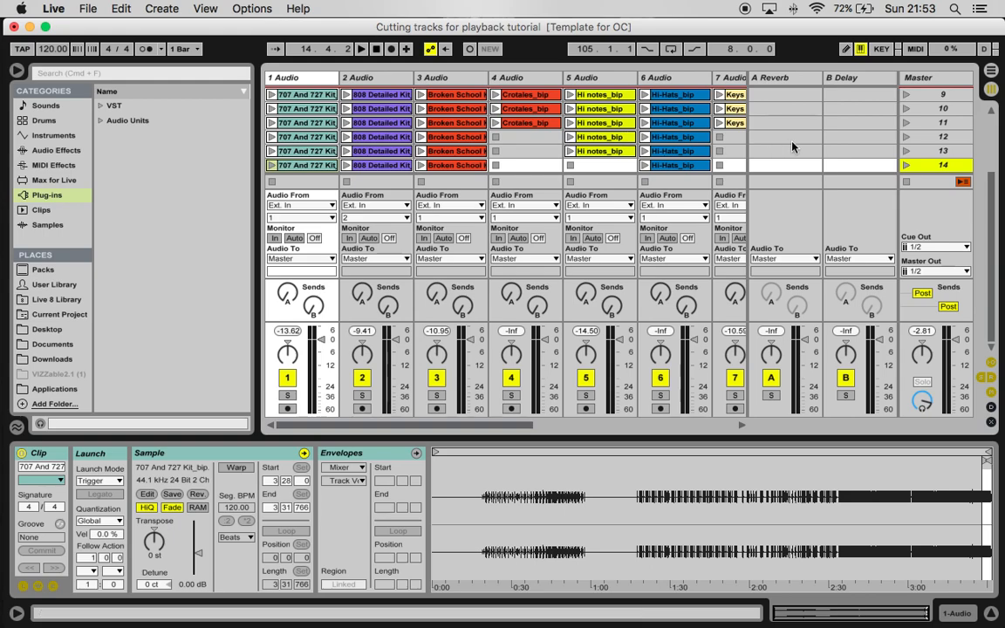
pyautogui.press('Down')
pyautogui.press('Down')
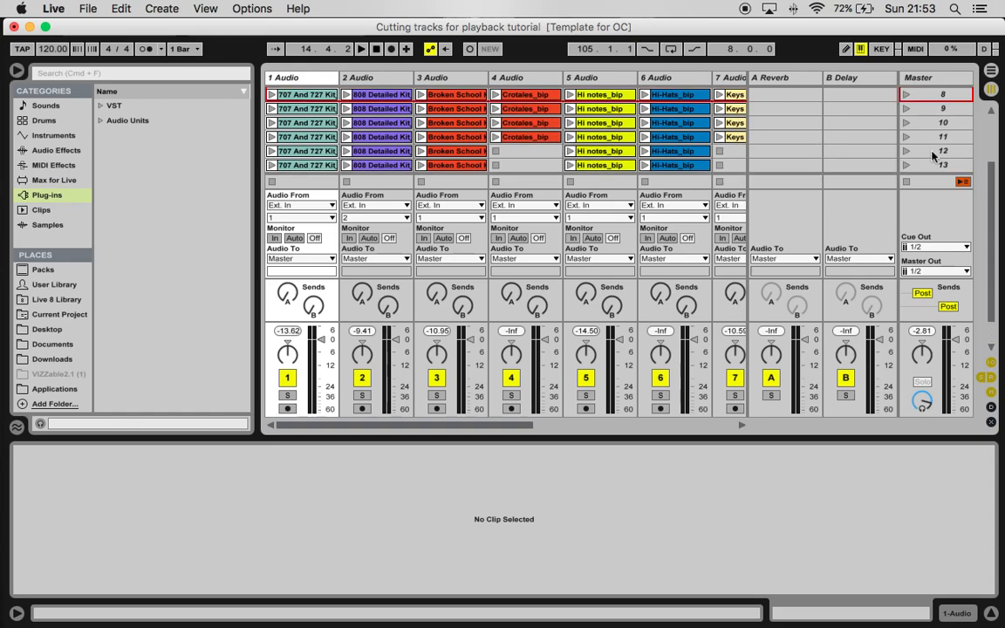
# Rename scene 16 as "Second track" and colour it yellow
pyautogui.rightClick(932, 164)
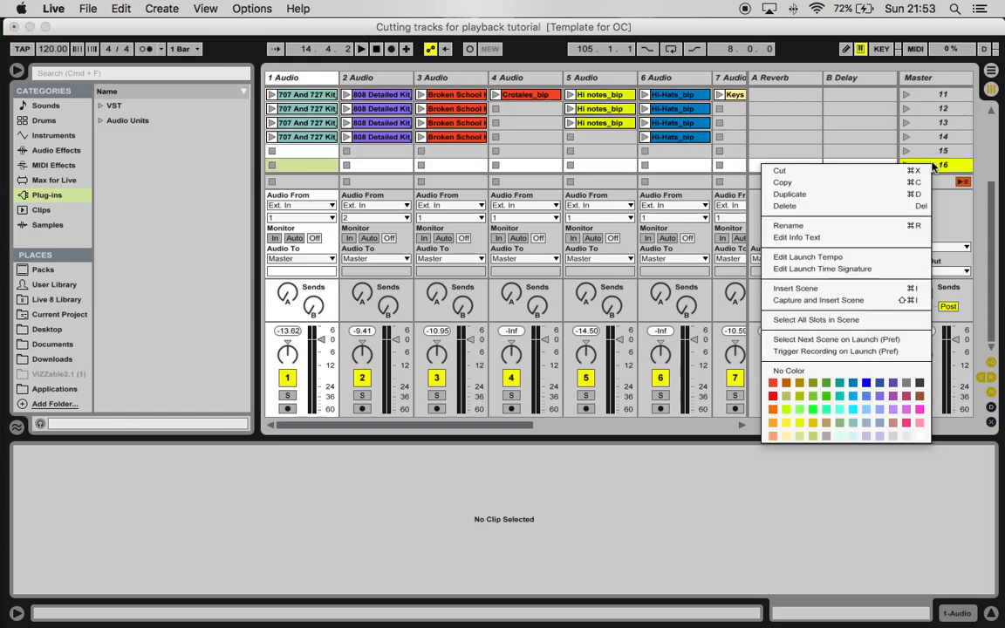
pyautogui.click(878, 225)
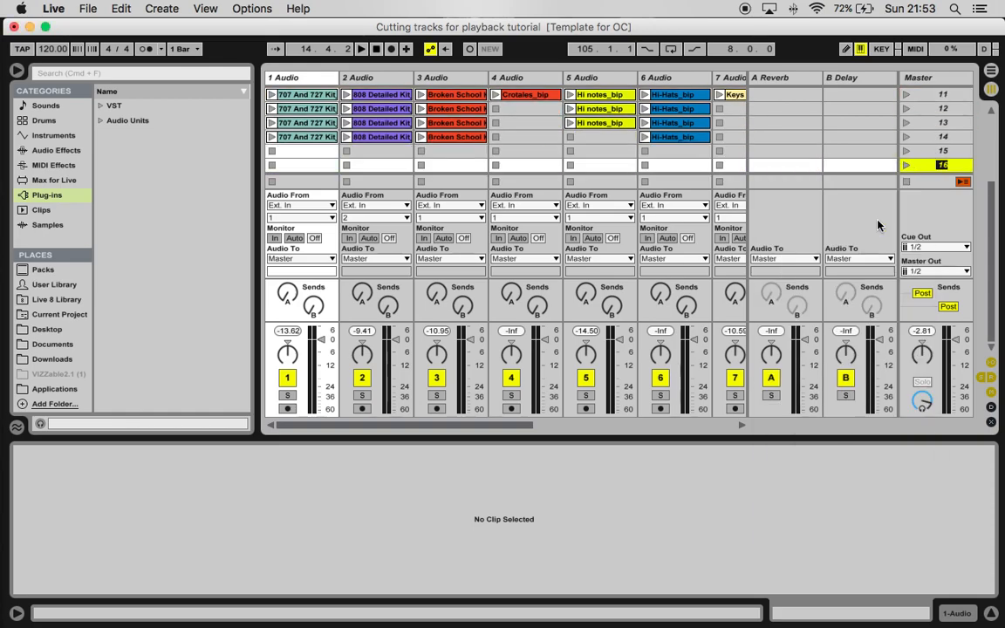
pyautogui.write('Second track')
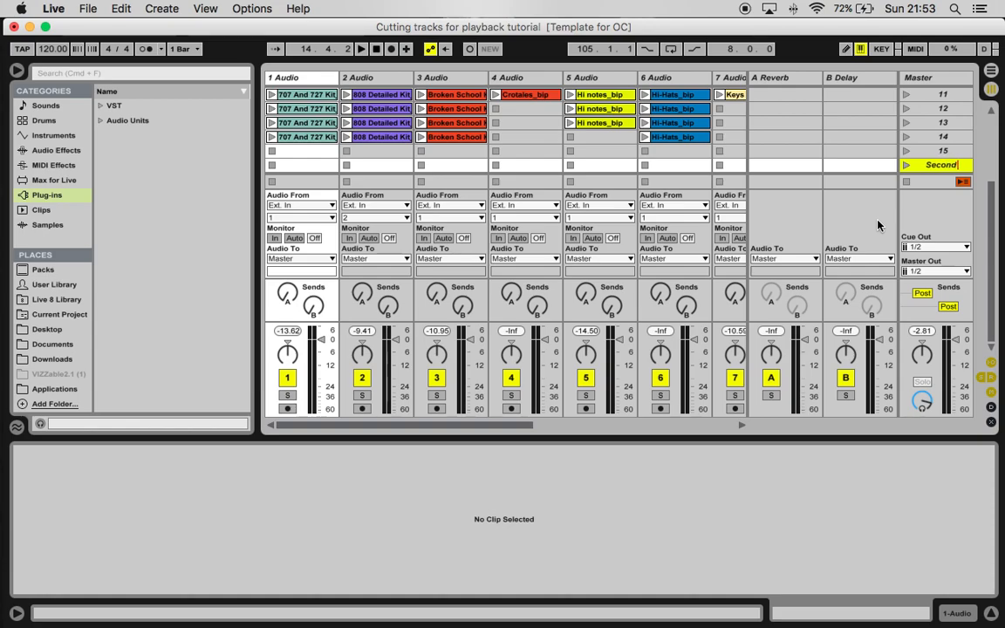
pyautogui.rightClick(938, 166)
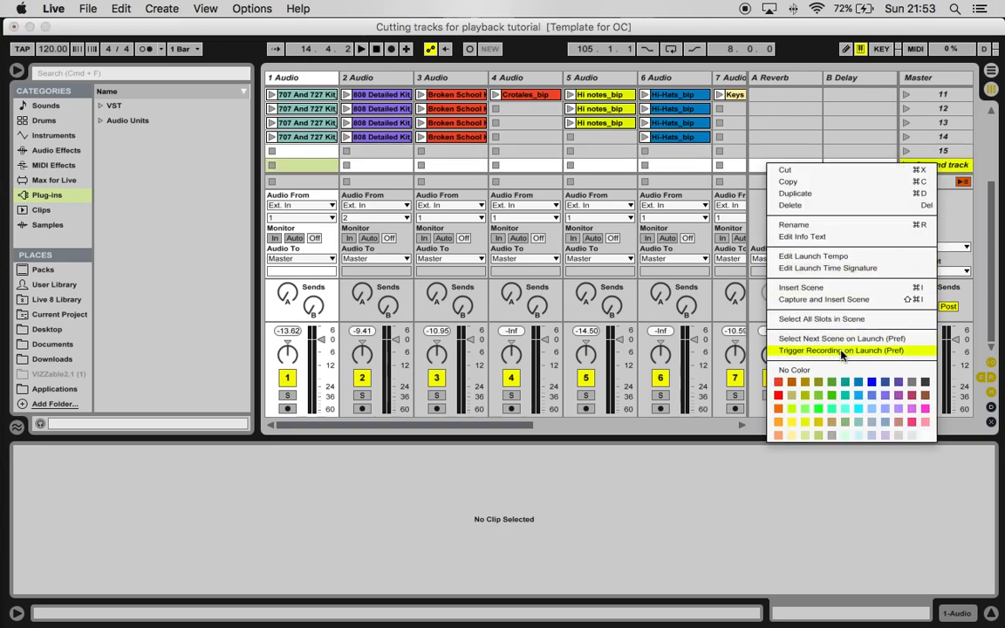
pyautogui.click(801, 409)
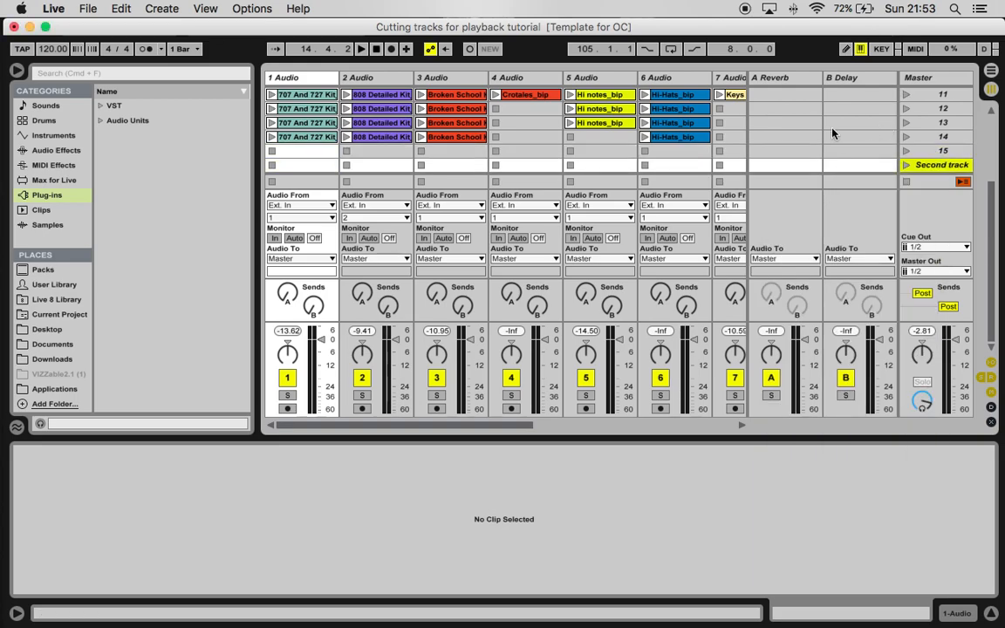
# Colour scene 1 red and rename it "Track 1"
pyautogui.scroll(5, 833, 128)
pyautogui.rightClick(911, 96)
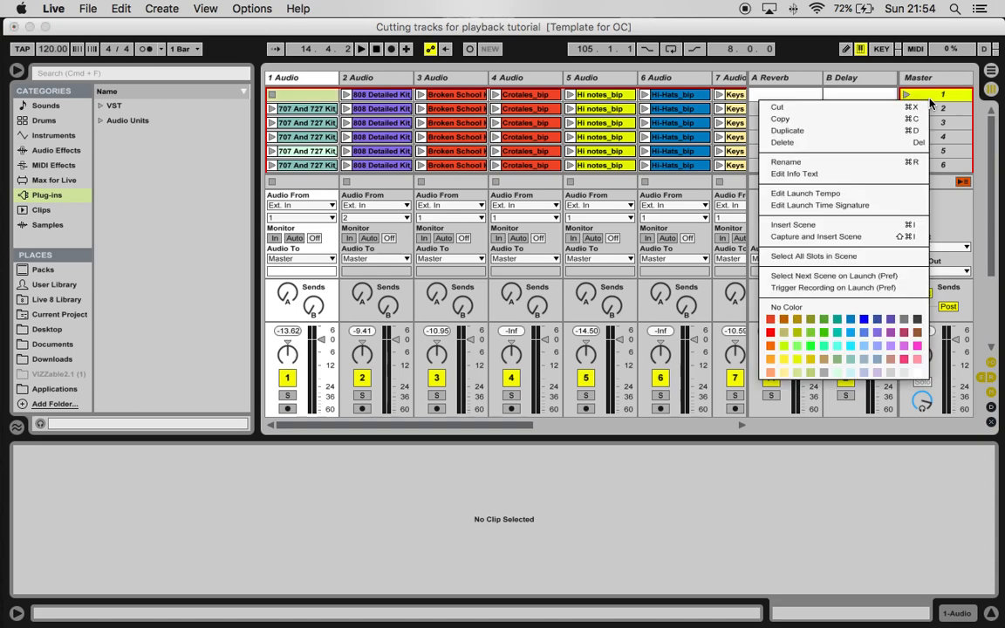
pyautogui.click(770, 328)
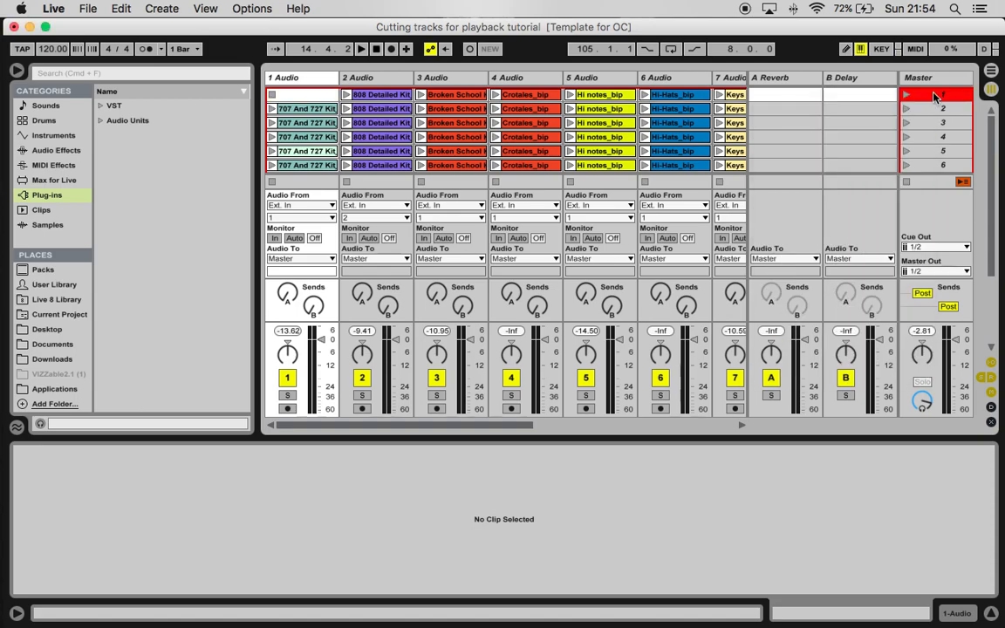
pyautogui.rightClick(910, 96)
pyautogui.click(846, 158)
pyautogui.write('Track 1')
# Rename scene 6 as "Chorus"
pyautogui.scroll(-2, 833, 137)
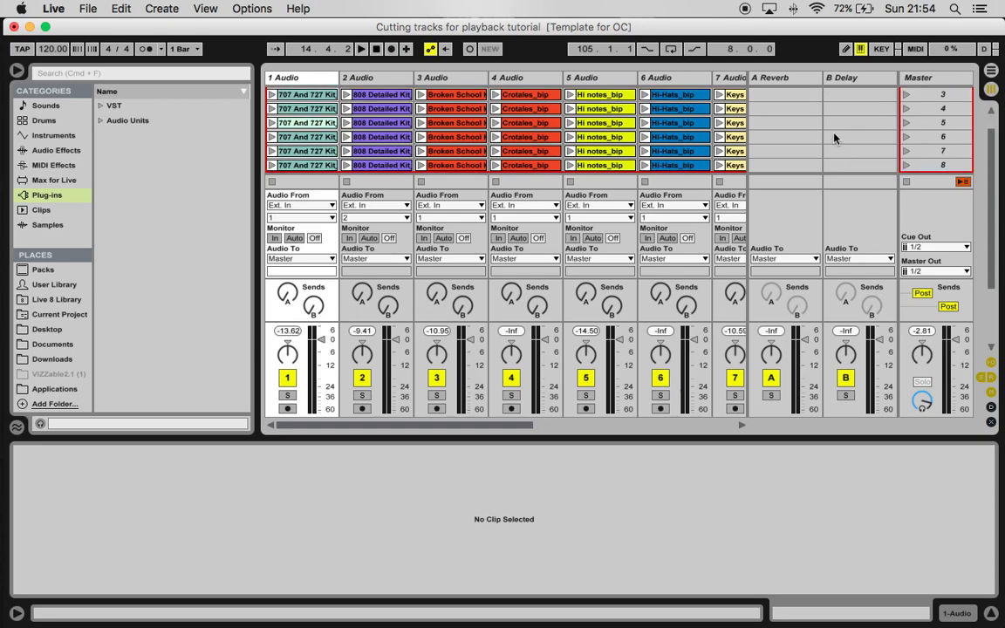
pyautogui.click(919, 123)
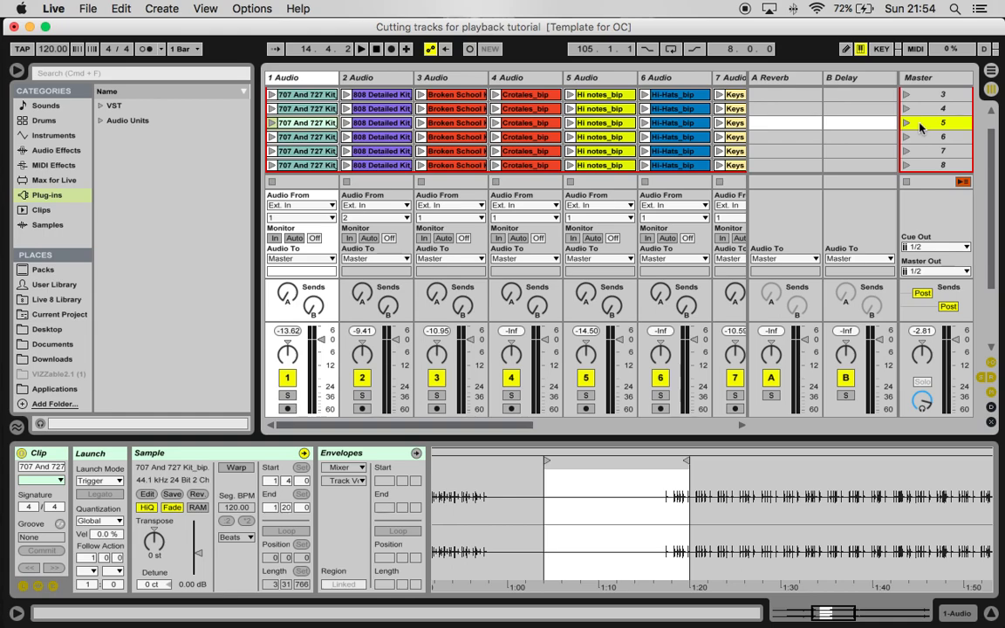
pyautogui.click(923, 134)
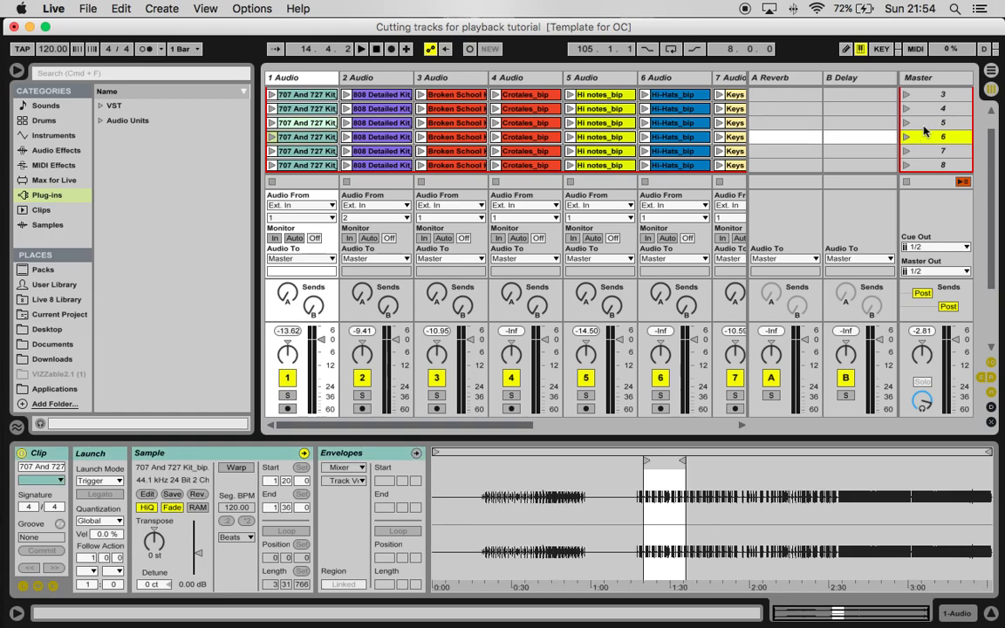
pyautogui.rightClick(923, 133)
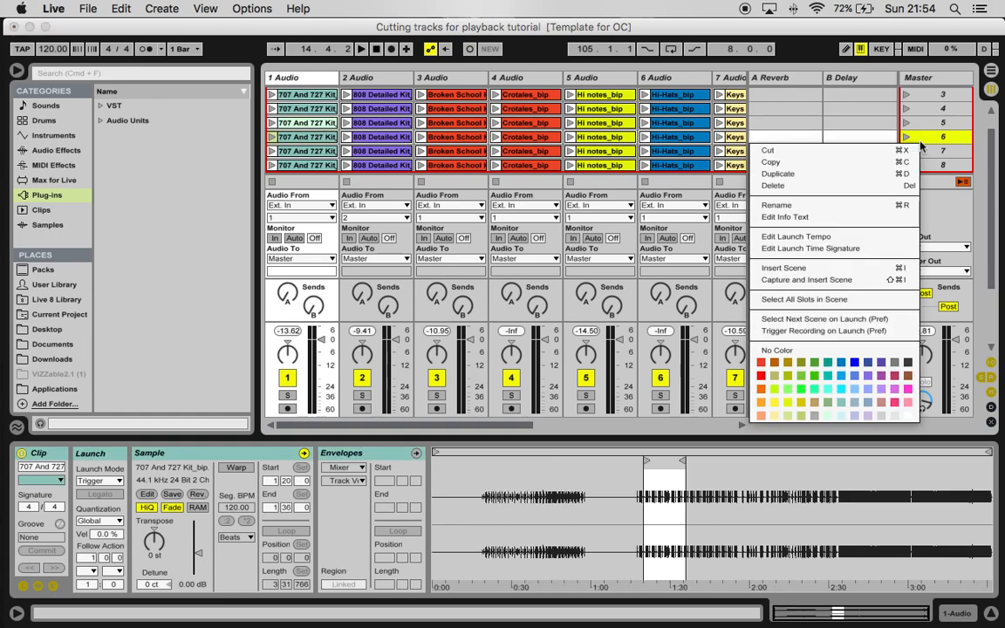
pyautogui.click(854, 205)
pyautogui.write('Chou')
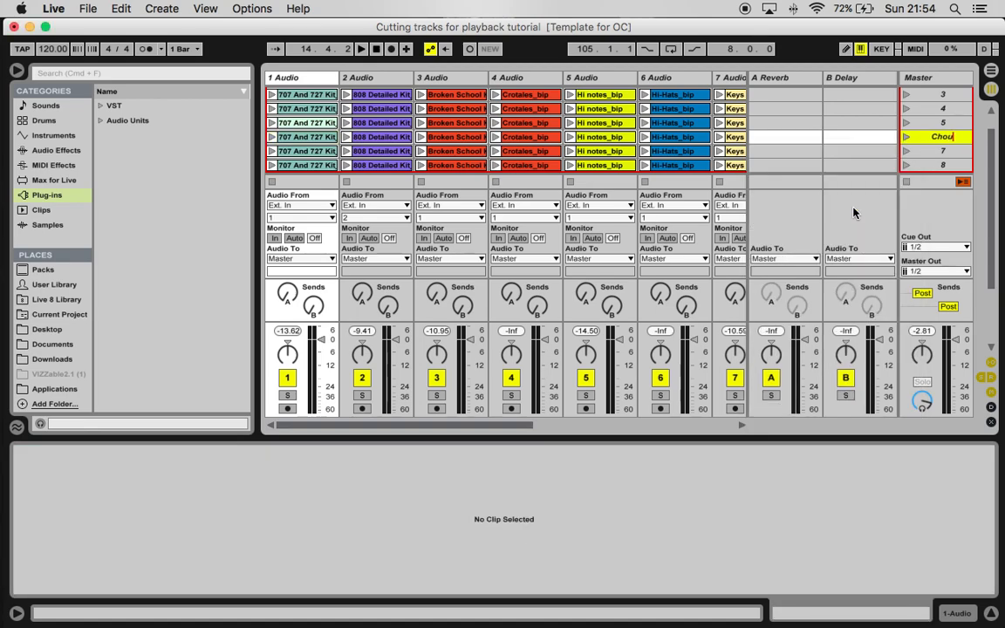
pyautogui.press('BackSpace')
pyautogui.write('rys')
pyautogui.press('BackSpace')
pyautogui.press('BackSpace')
pyautogui.write('us')
# Colour the Chorus scene bright green
pyautogui.scroll(-5, 818, 150)
pyautogui.scroll(4, 812, 139)
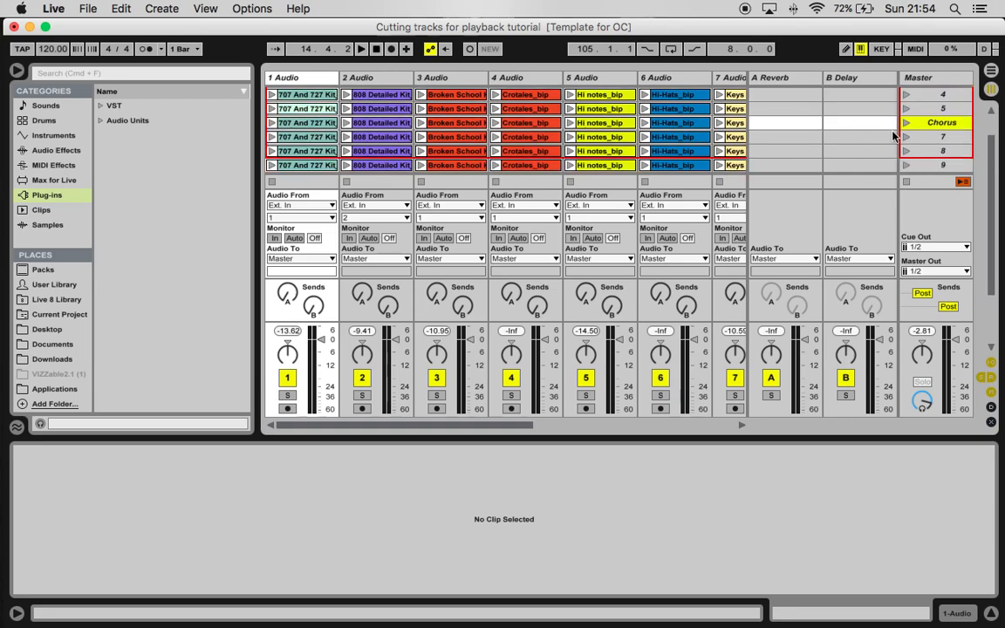
pyautogui.rightClick(930, 131)
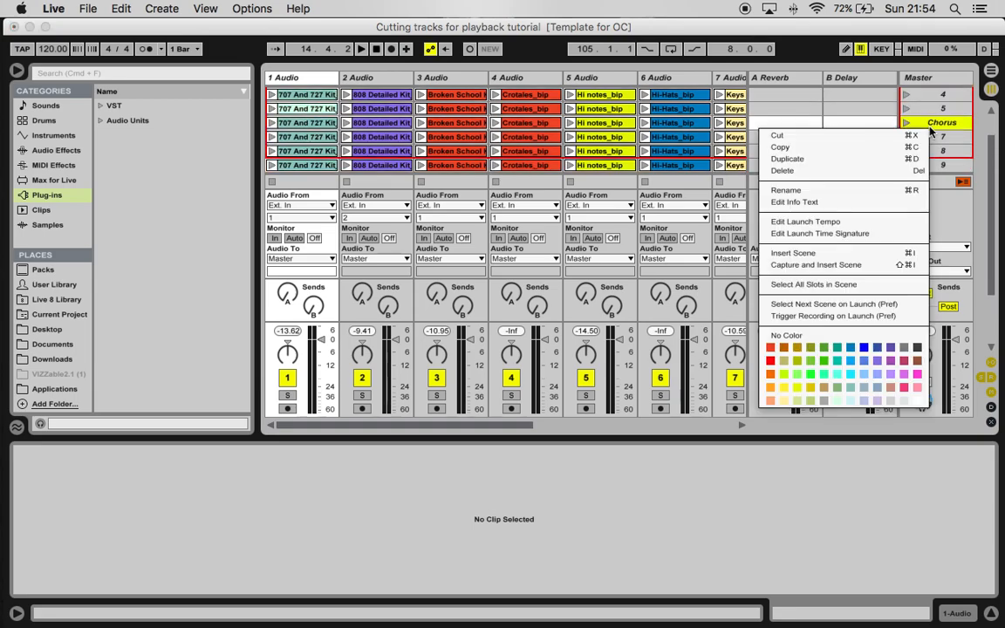
pyautogui.click(811, 373)
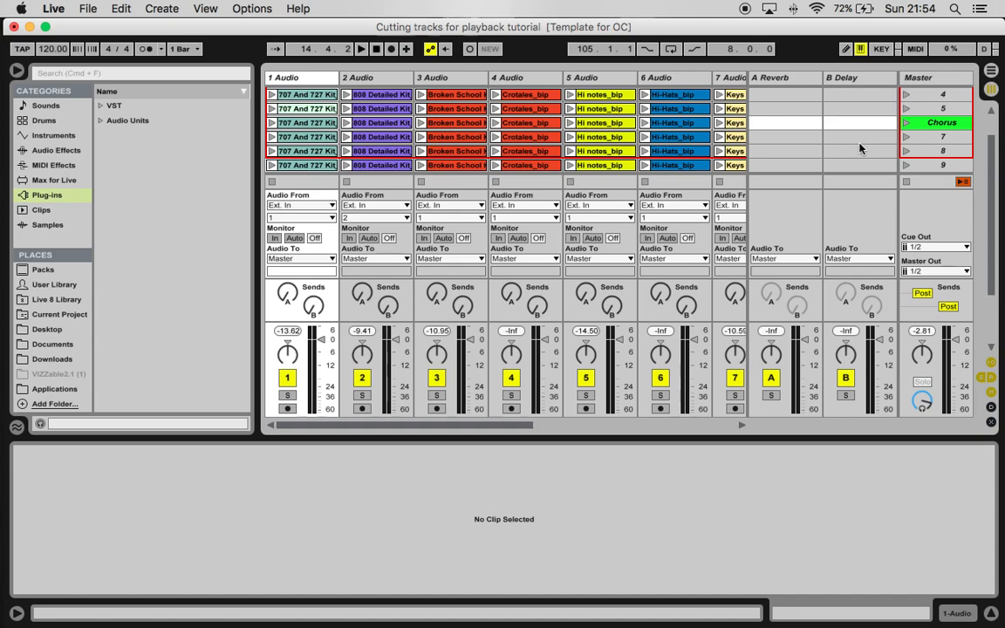
# Look over the labelled scenes and show the waveform region of the scene 2 clip on track 1 Audio
pyautogui.scroll(-7, 862, 152)
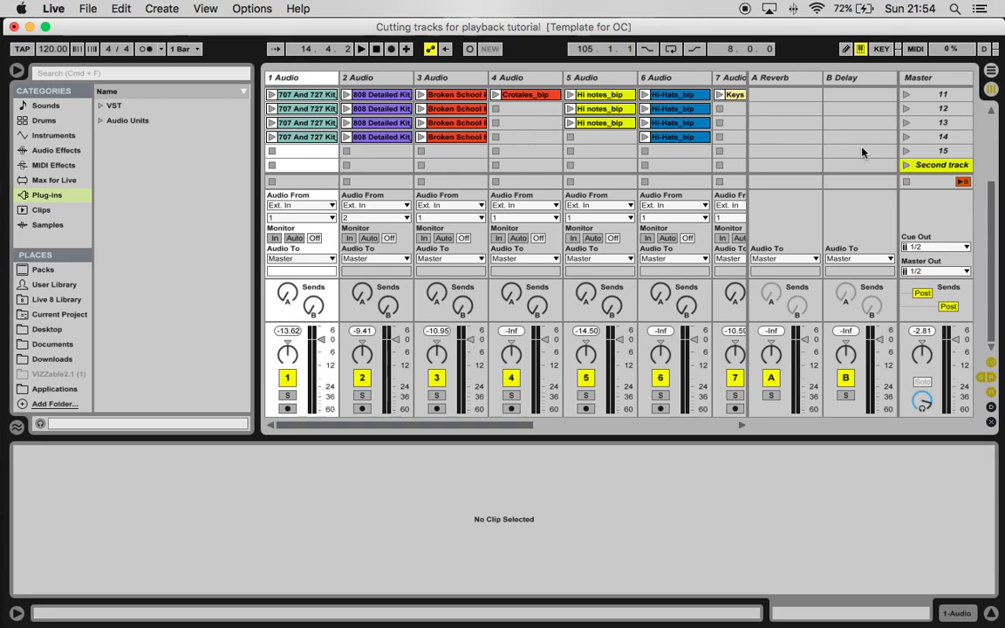
pyautogui.scroll(10, 851, 150)
pyautogui.click(287, 108)
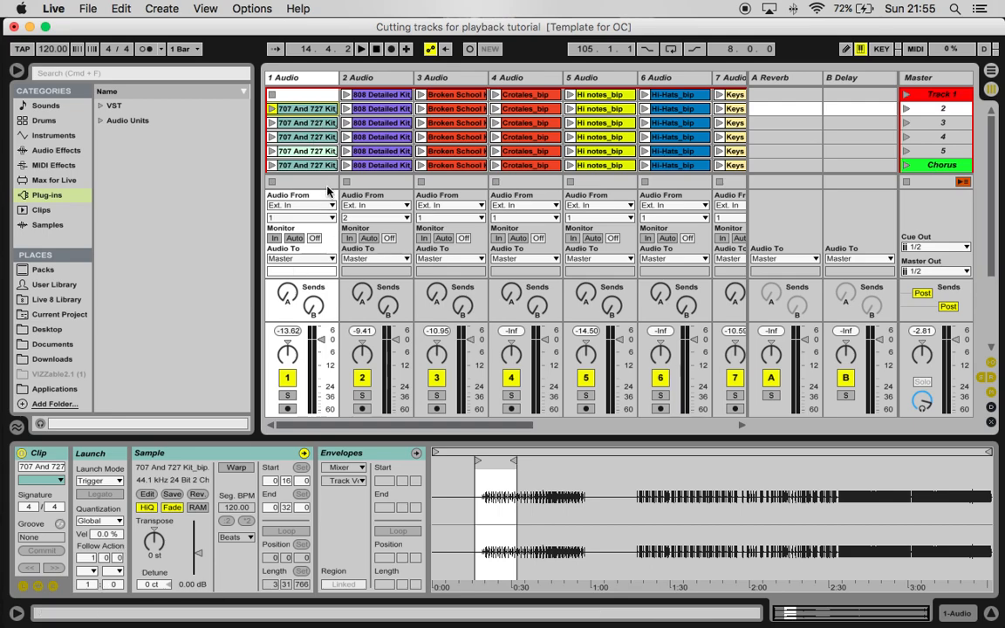
# Review the follow action choices for the scene 2 clip on track 1 Audio and try a first-action chance of 23
pyautogui.click(97, 571)
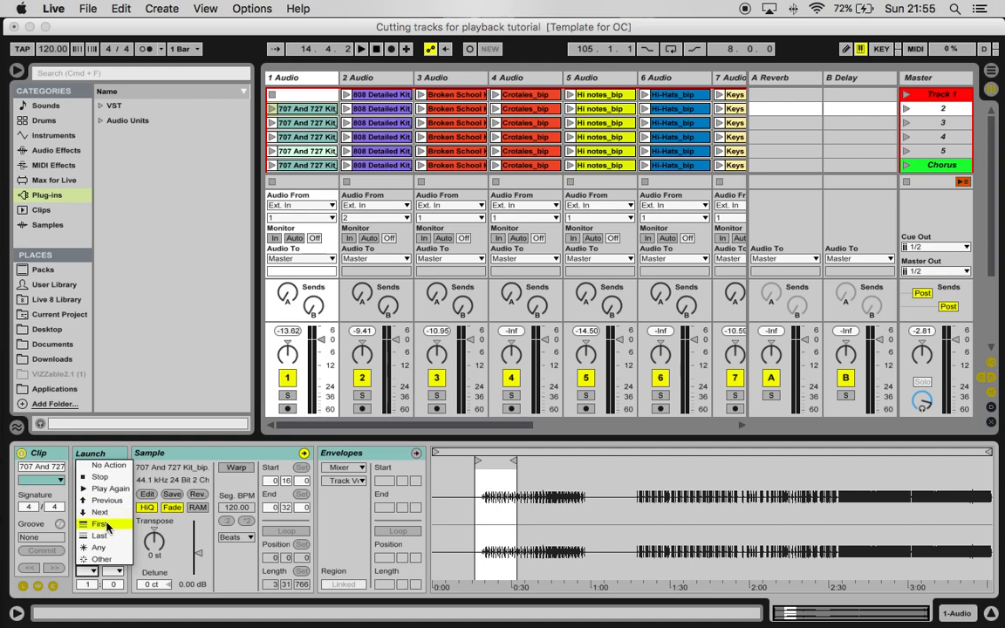
pyautogui.click(143, 562)
pyautogui.click(94, 585)
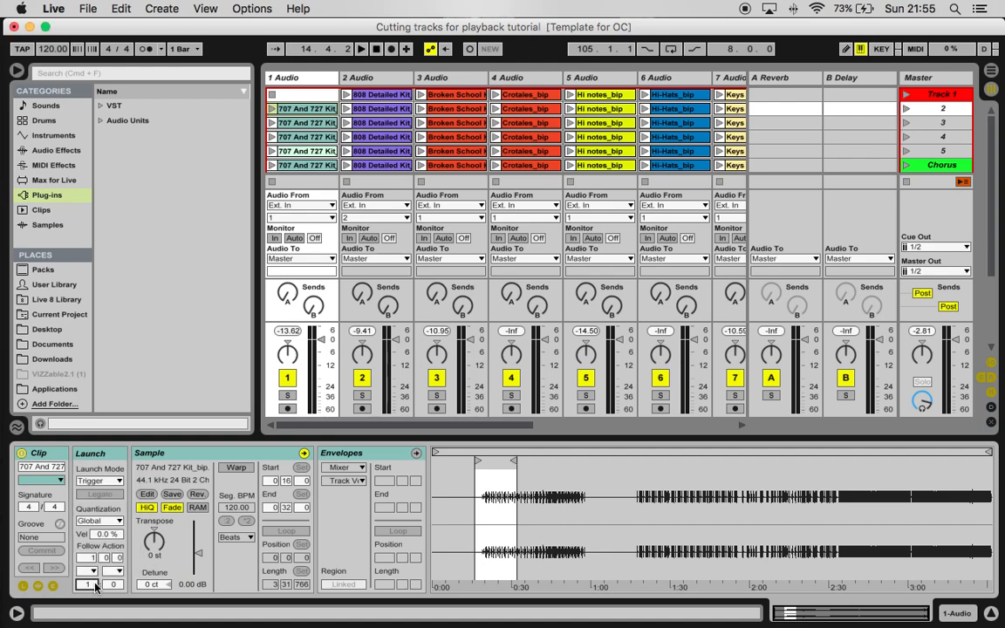
pyautogui.write('999')
pyautogui.click(94, 572)
pyautogui.click(95, 573)
pyautogui.click(116, 573)
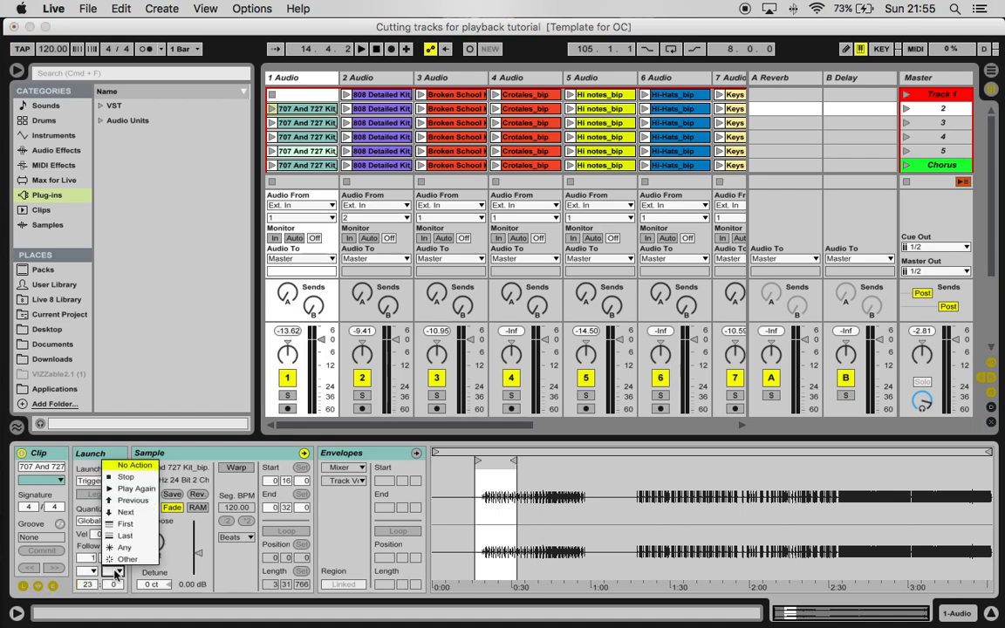
pyautogui.click(115, 574)
# Set the clip's first follow action chance to 0 and check the choices for both follow actions without assigning any
pyautogui.moveTo(93, 587); pyautogui.dragTo(94, 609)
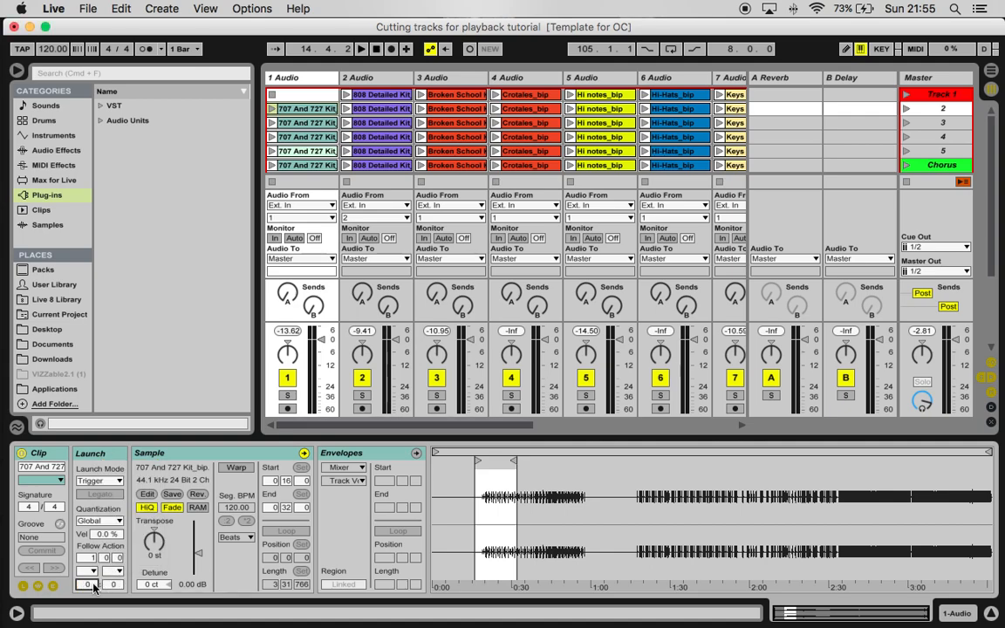
pyautogui.click(91, 571)
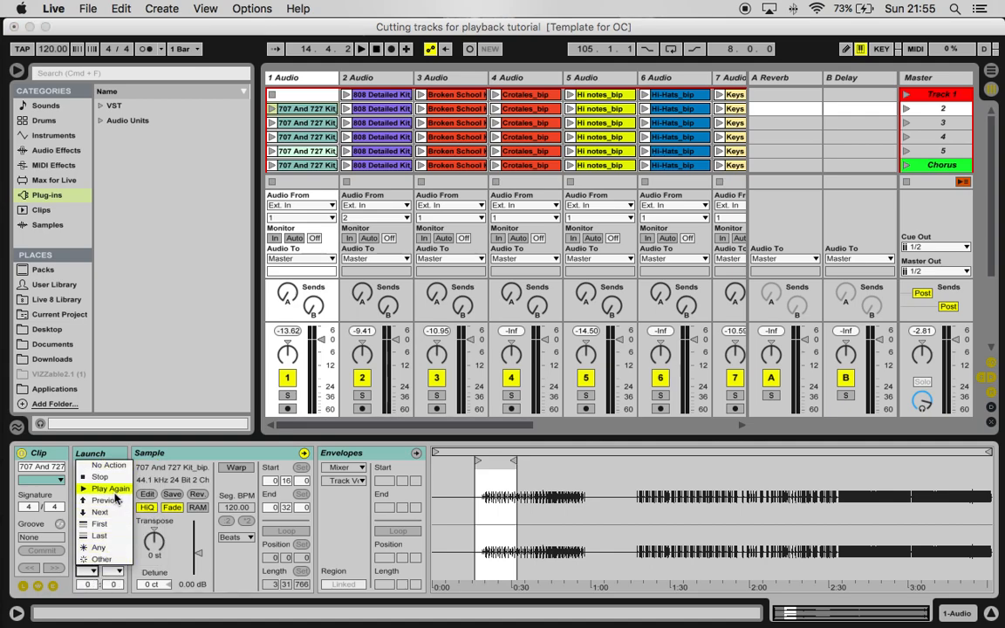
pyautogui.click(94, 595)
pyautogui.click(118, 573)
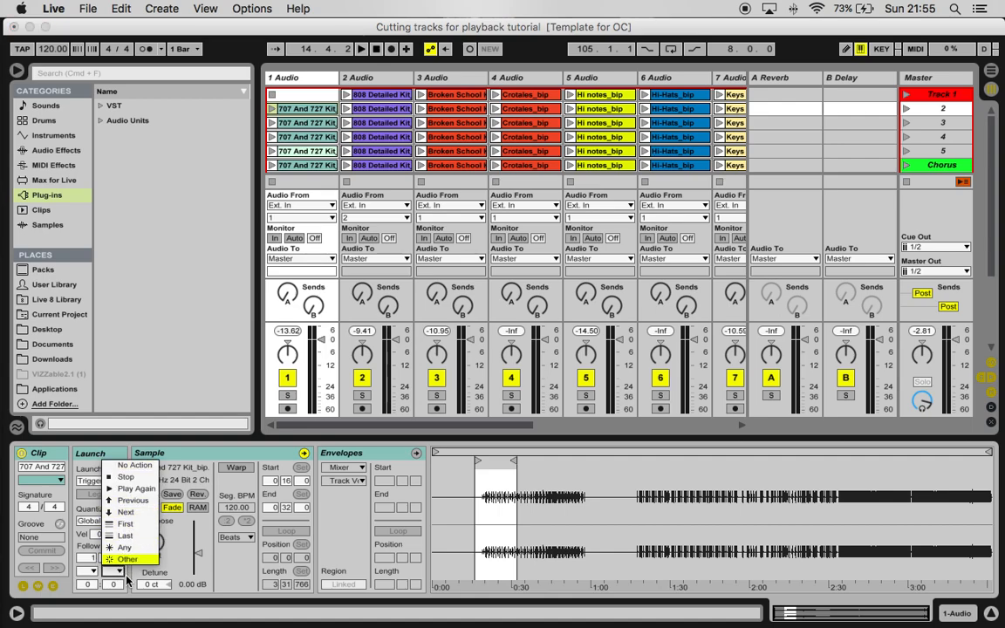
pyautogui.click(127, 579)
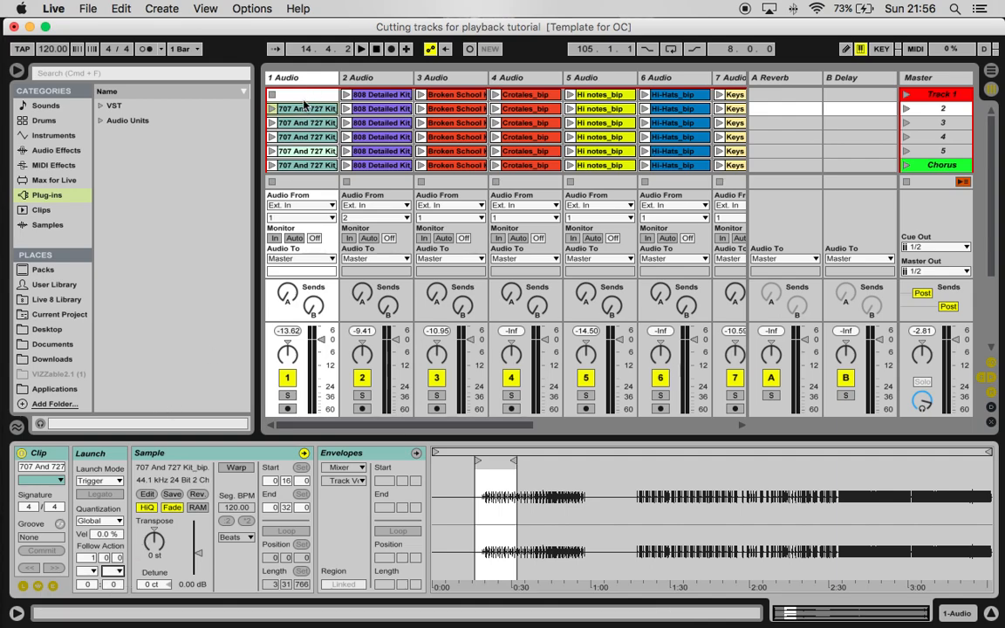
pyautogui.scroll(-3, 317, 166)
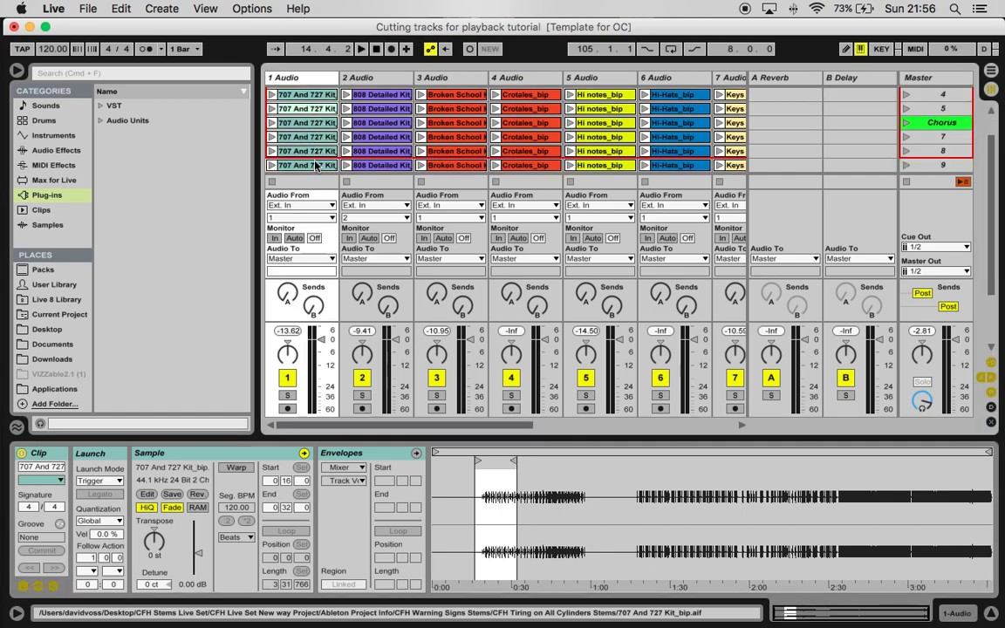
pyautogui.scroll(-3, 317, 166)
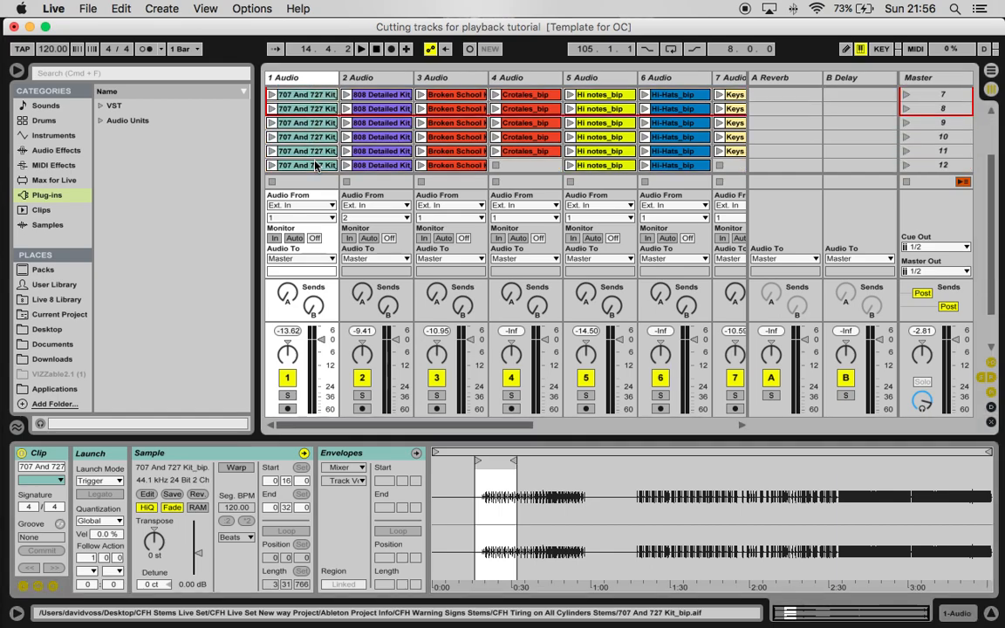
pyautogui.scroll(6, 317, 165)
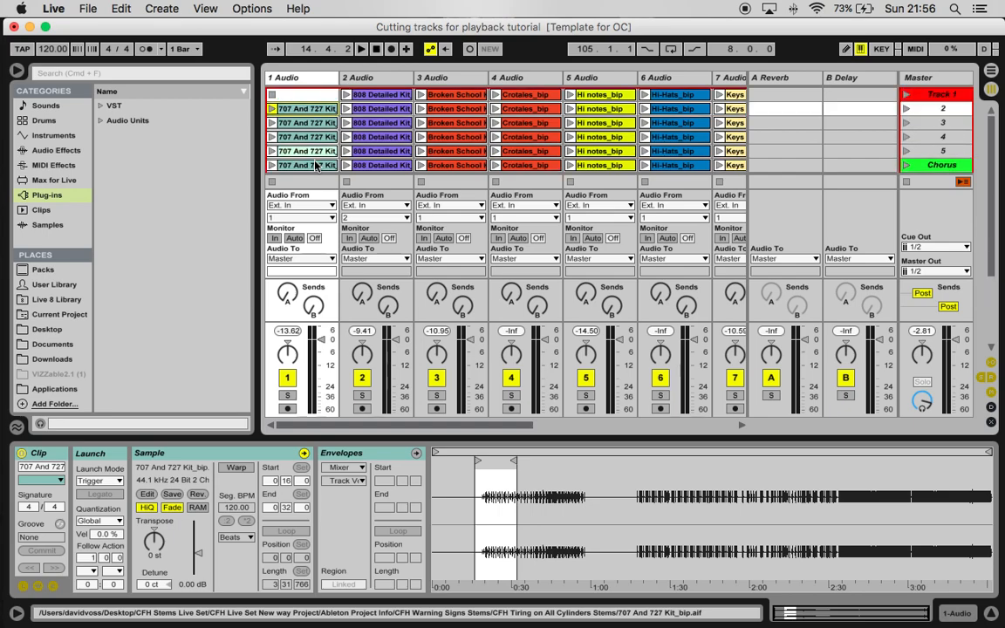